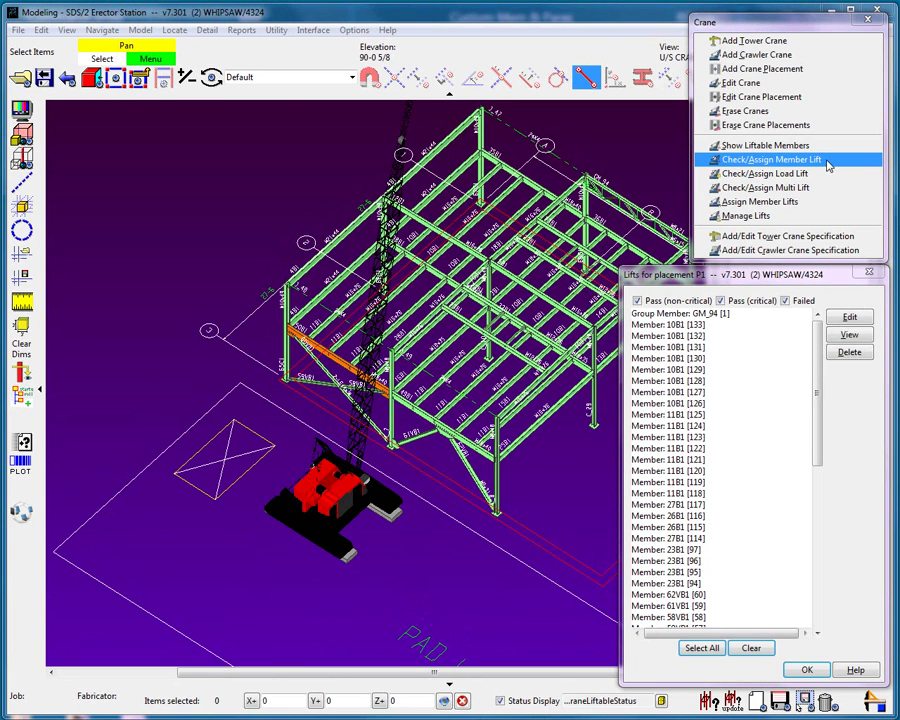
Step: Check the 49B1/61VB1/62VB1 assembly lift from crane placement P1 and assign it to P1
left_click(827, 165)
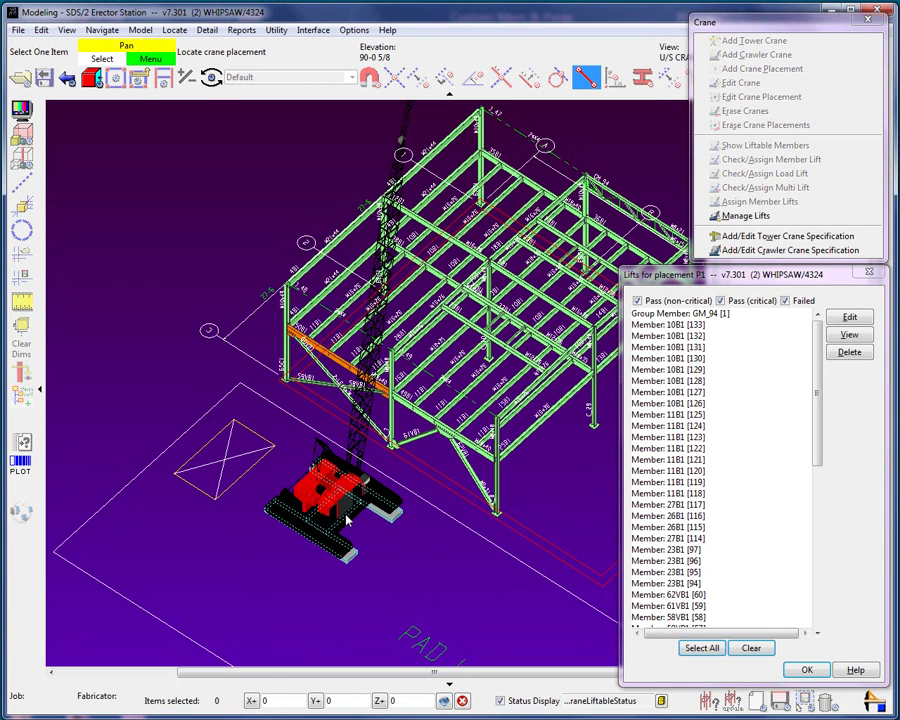
left_click(404, 502)
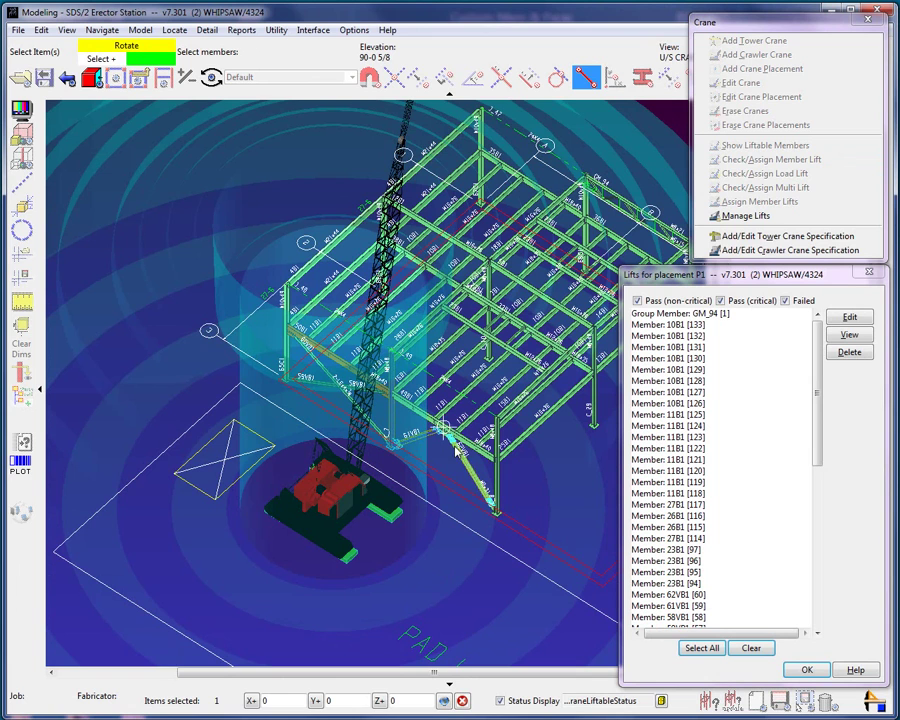
right_click(532, 484)
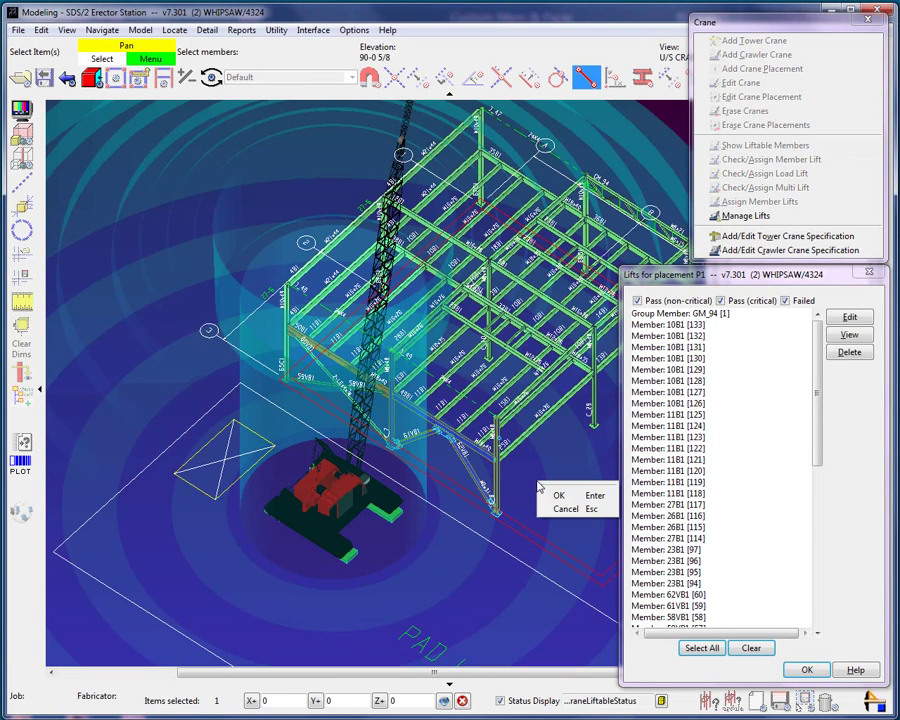
left_click(545, 492)
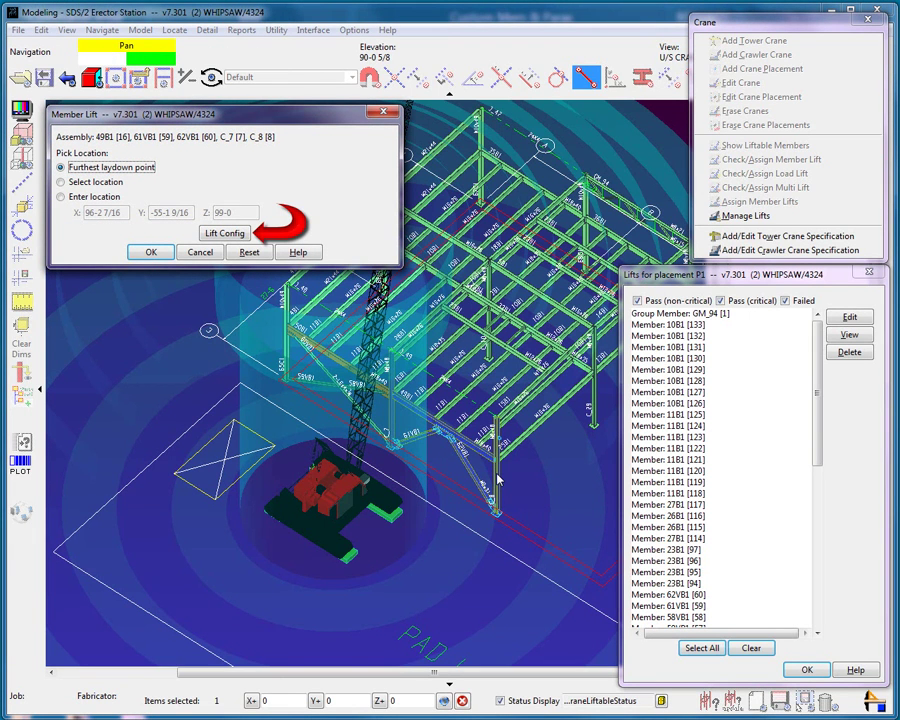
left_click(151, 252)
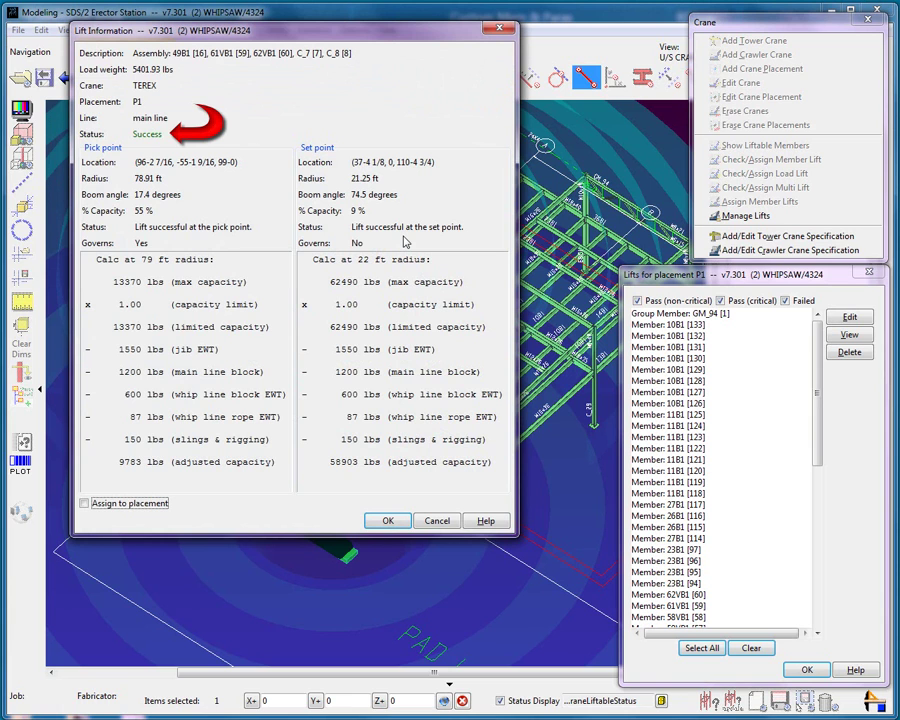
left_click(84, 503)
left_click(389, 524)
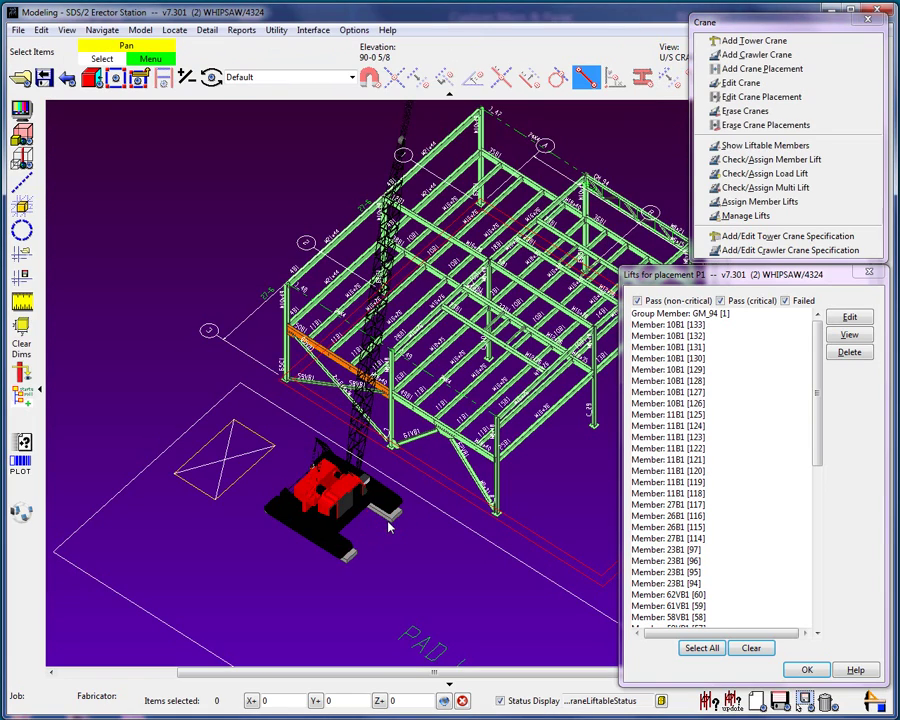
Step: Refresh P1's lifts list via the Failed filter and highlight the Assembly lift's members
left_click(786, 301)
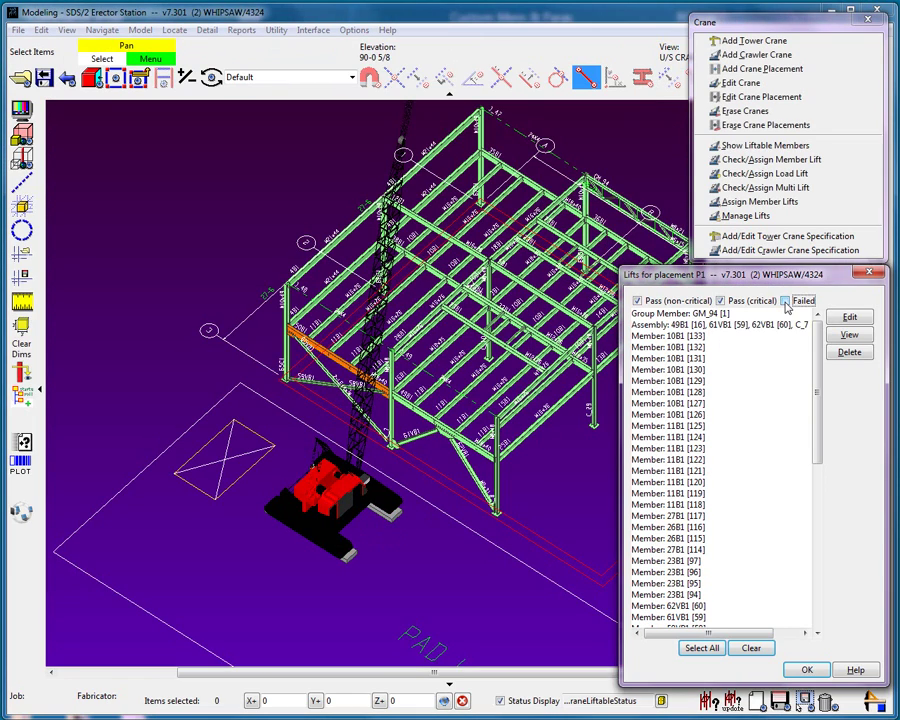
left_click(786, 301)
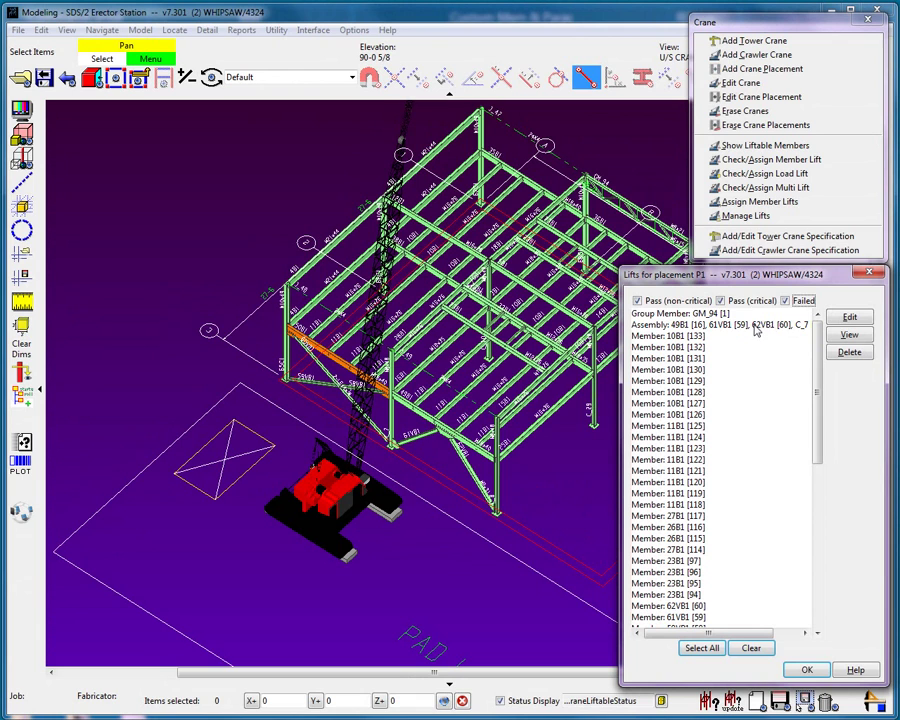
left_click(755, 326)
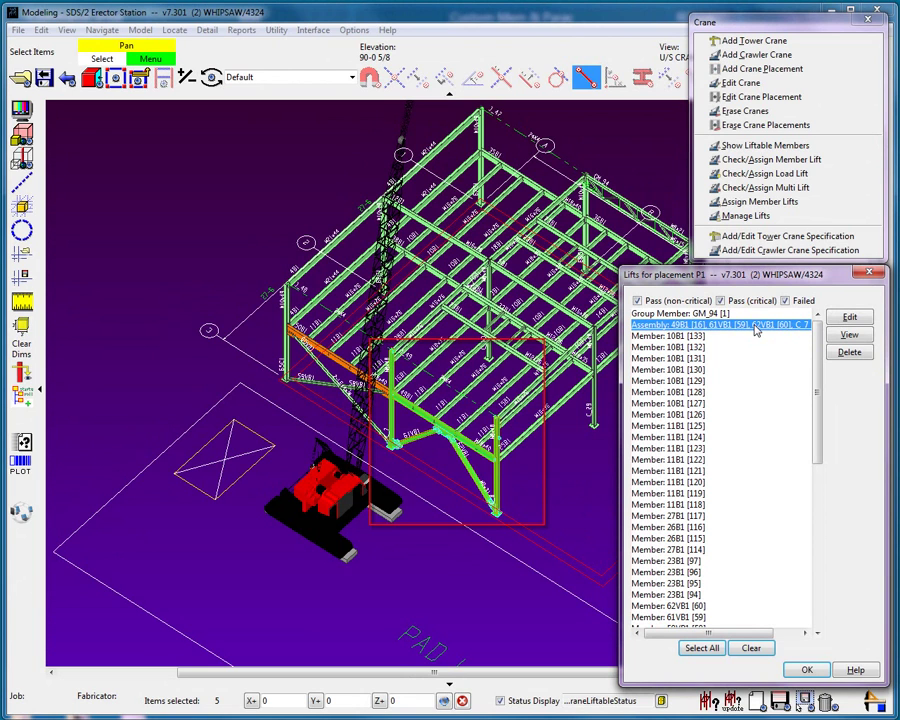
left_click(480, 608)
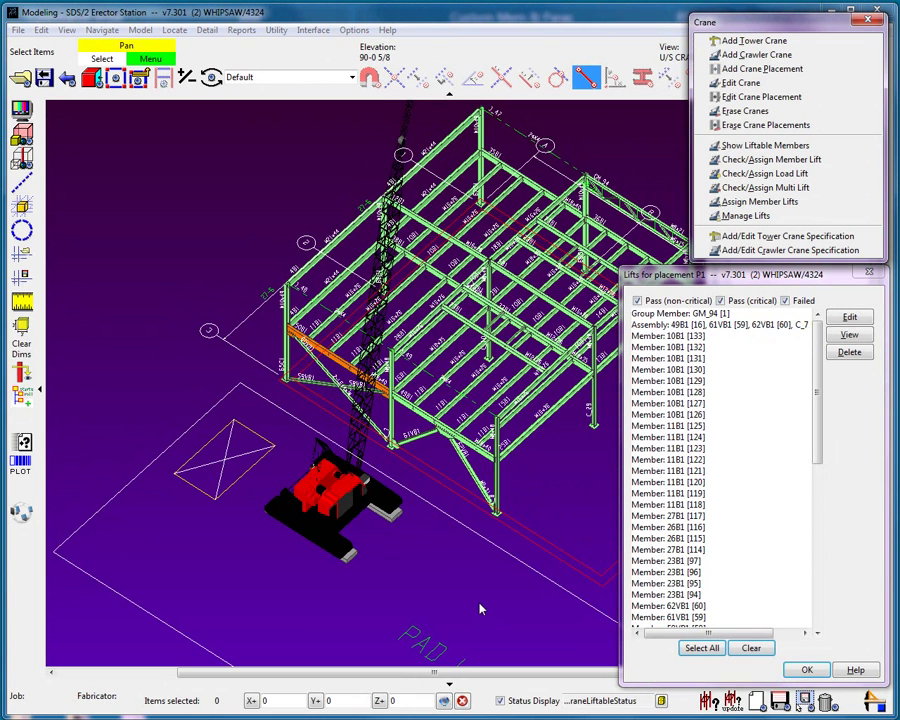
Step: Build a P1 multi-lift from members 11B1 [122], [123] and [124]
left_click(760, 201)
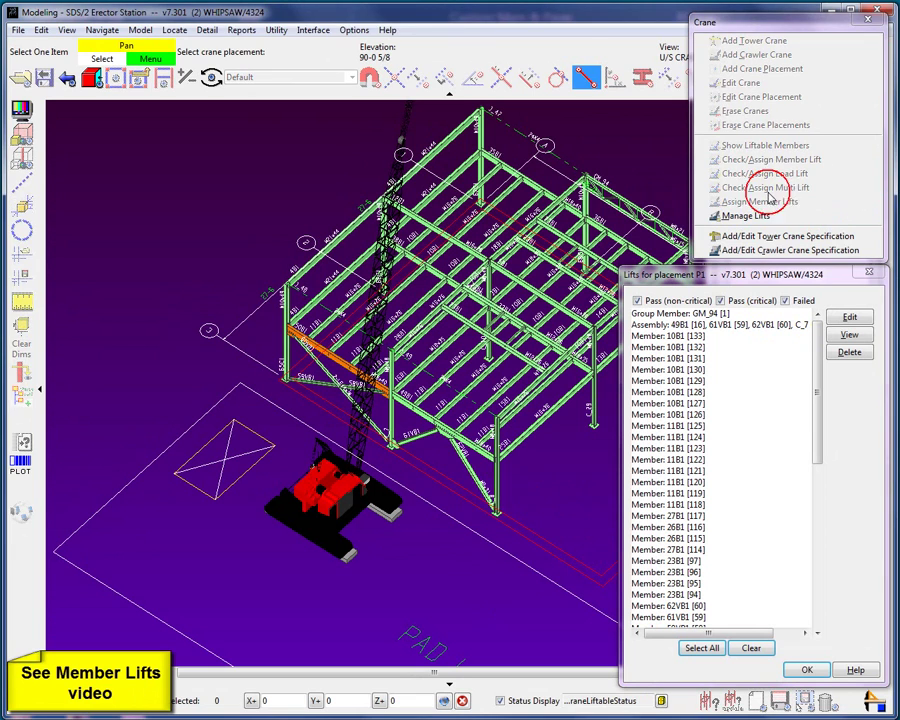
left_click(390, 520)
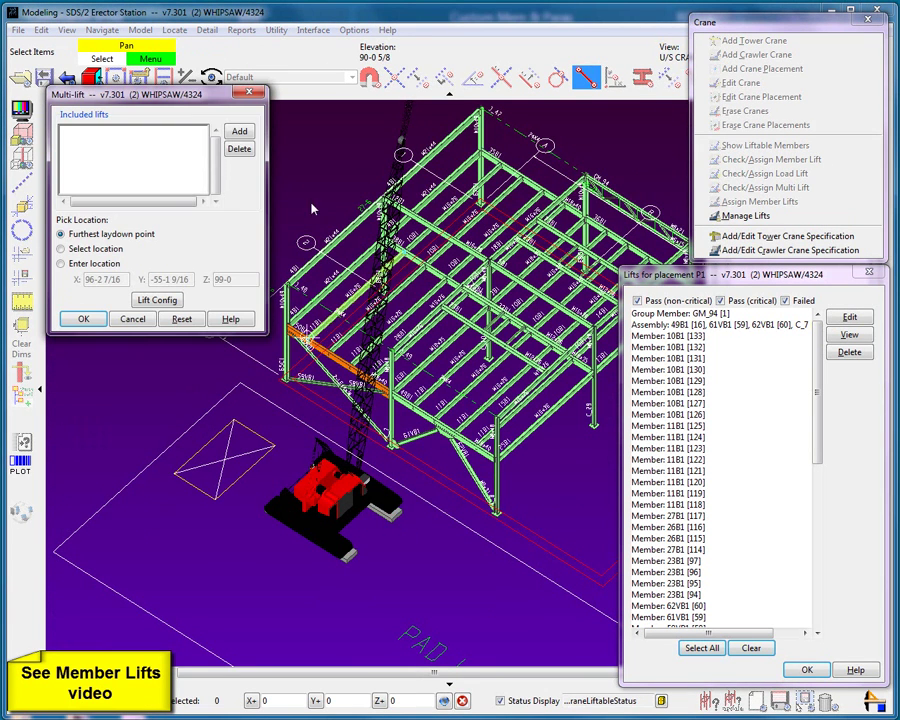
left_click(239, 132)
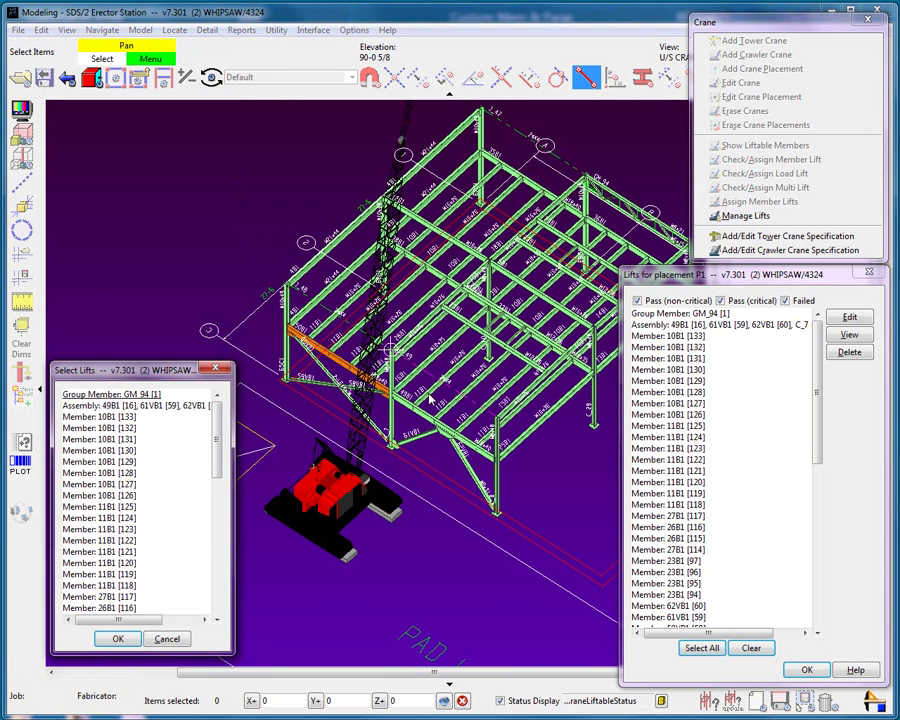
left_click(432, 400)
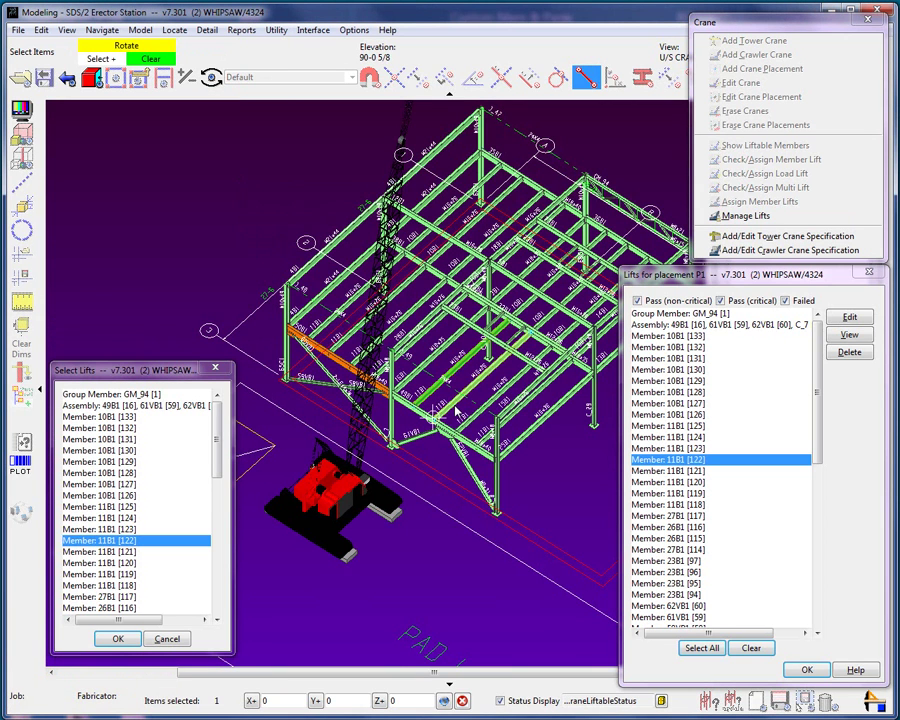
left_click(464, 414, "shift")
left_click(474, 426, "shift")
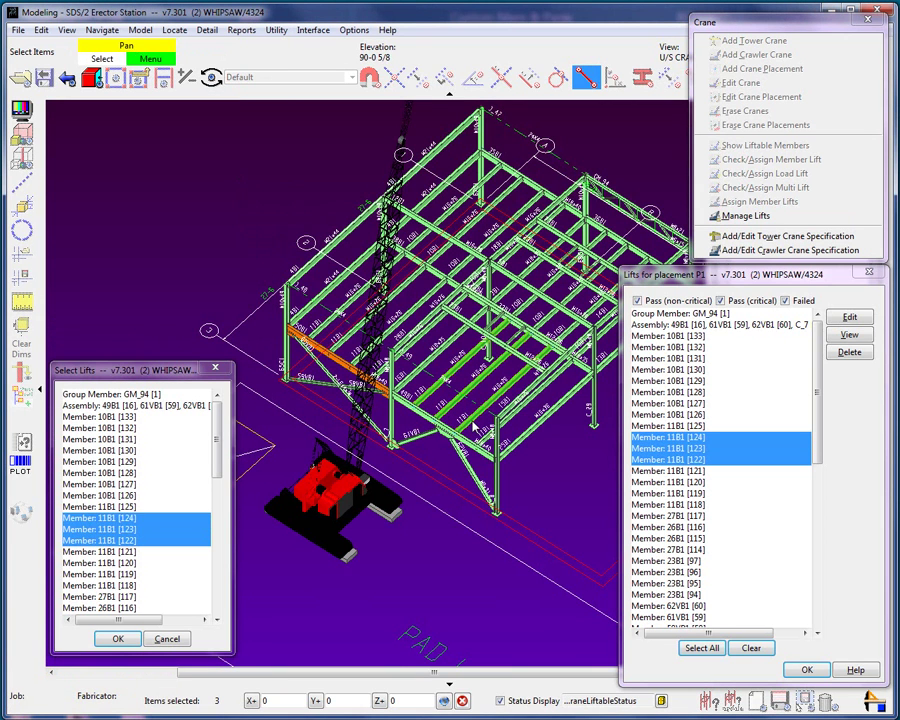
left_click(117, 638)
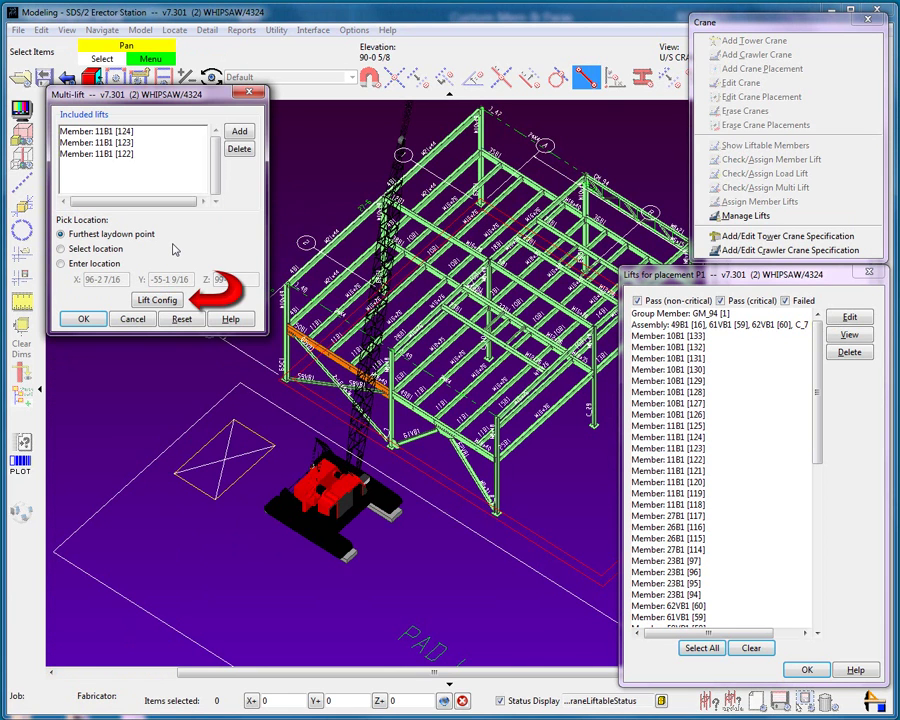
Step: Check the 11B1 multi-lift, assign it to P1, and refresh the lifts list
left_click(84, 318)
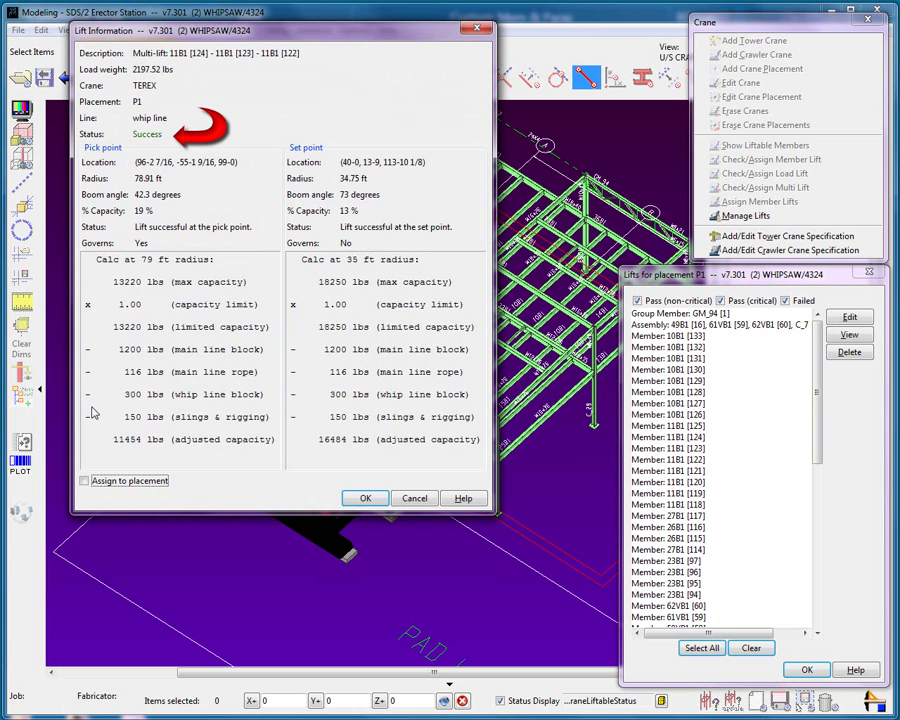
left_click(84, 481)
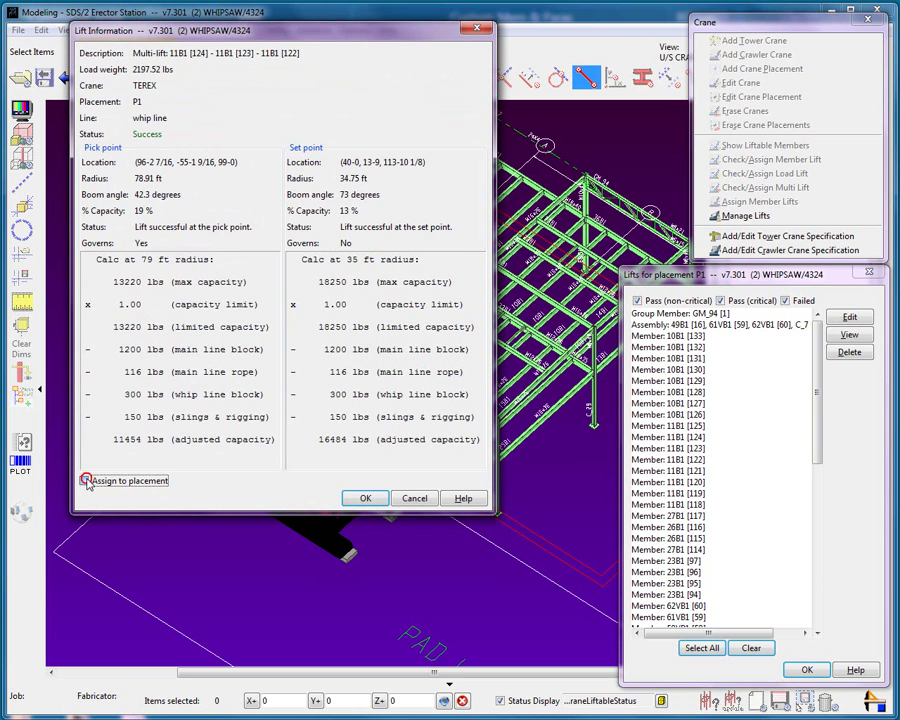
left_click(366, 497)
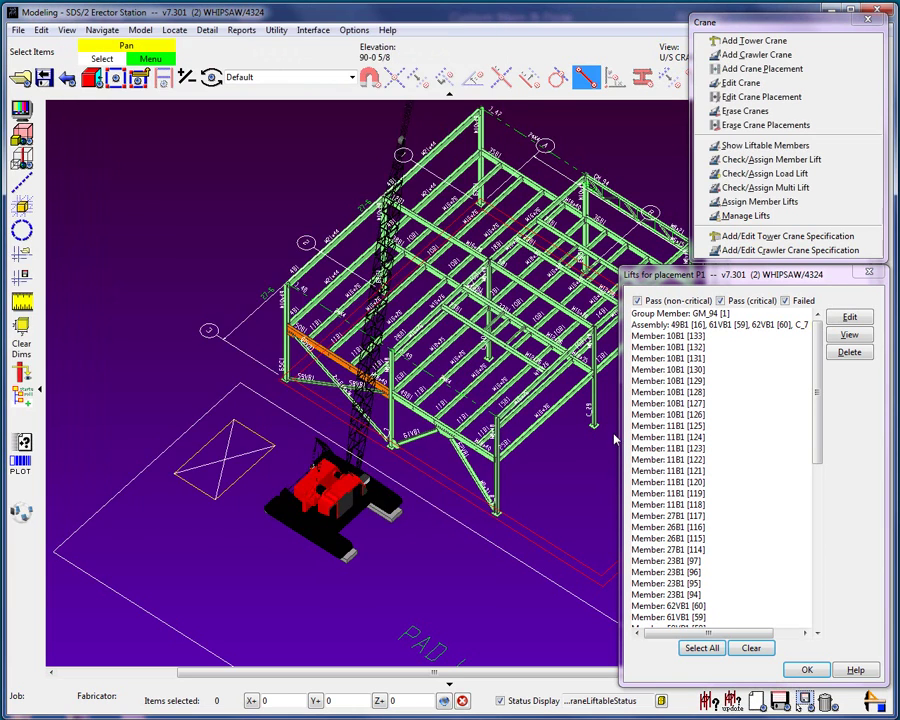
left_click(786, 301)
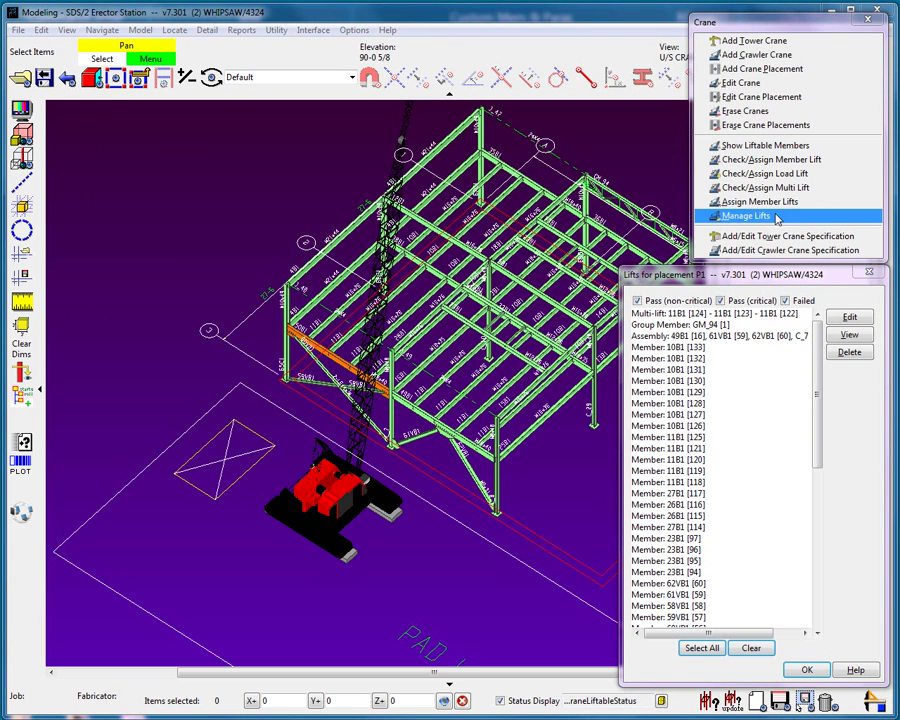
Step: Define a 3000 lbs user-defined load lift at P1 described as DEC3000
left_click(760, 173)
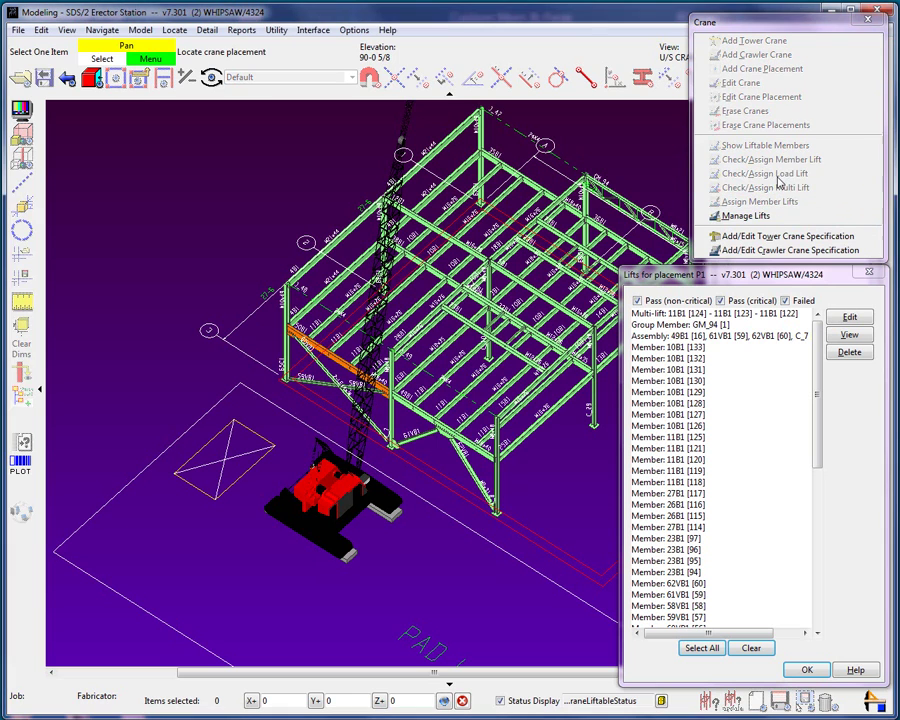
left_click(398, 510)
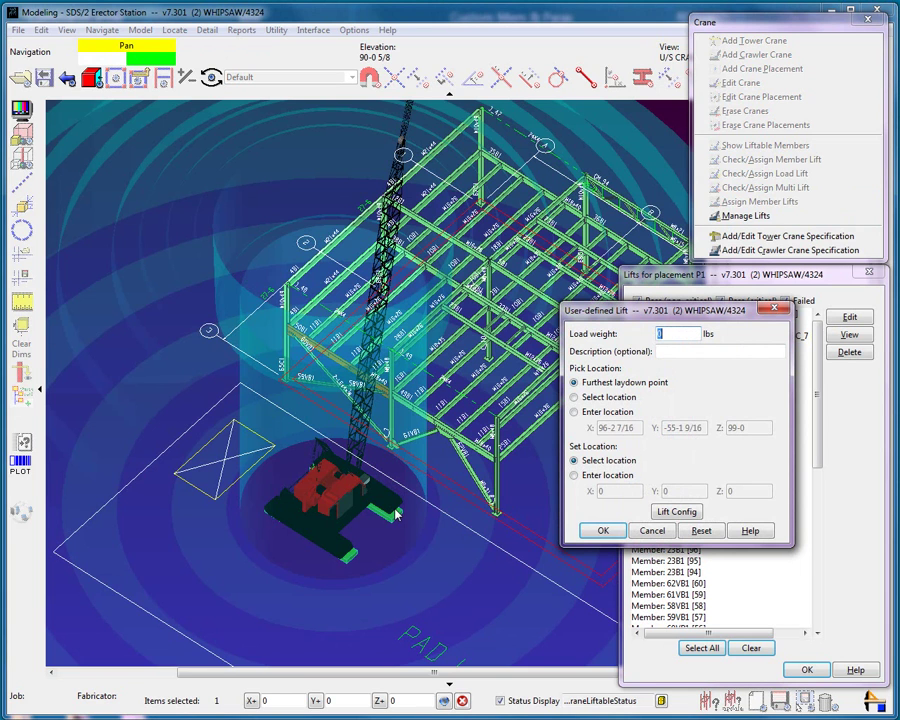
left_click(669, 334)
type("3000")
key("Tab")
type("DEC3000")
left_click(603, 530)
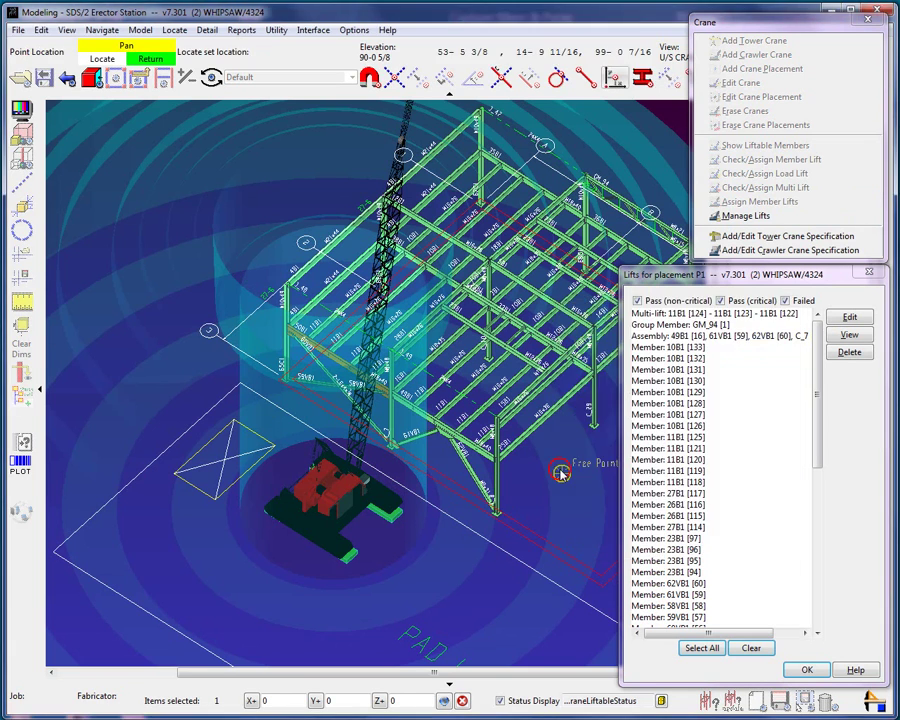
Step: Locate the load's set point on the structure, assign the lift to P1, and refresh the list
left_click(491, 258)
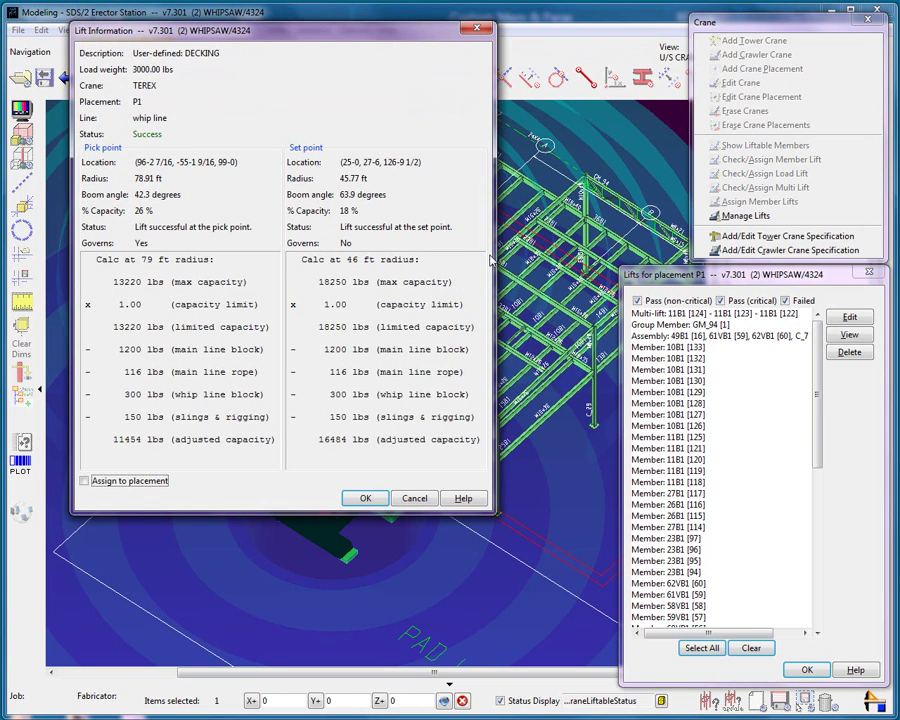
left_click(85, 481)
left_click(365, 498)
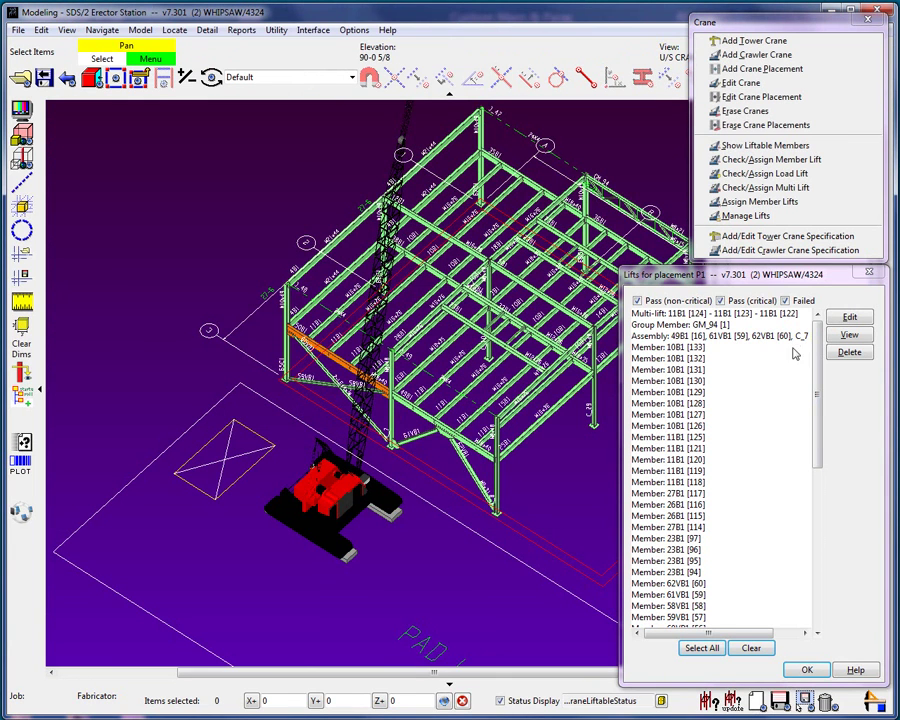
left_click(785, 300)
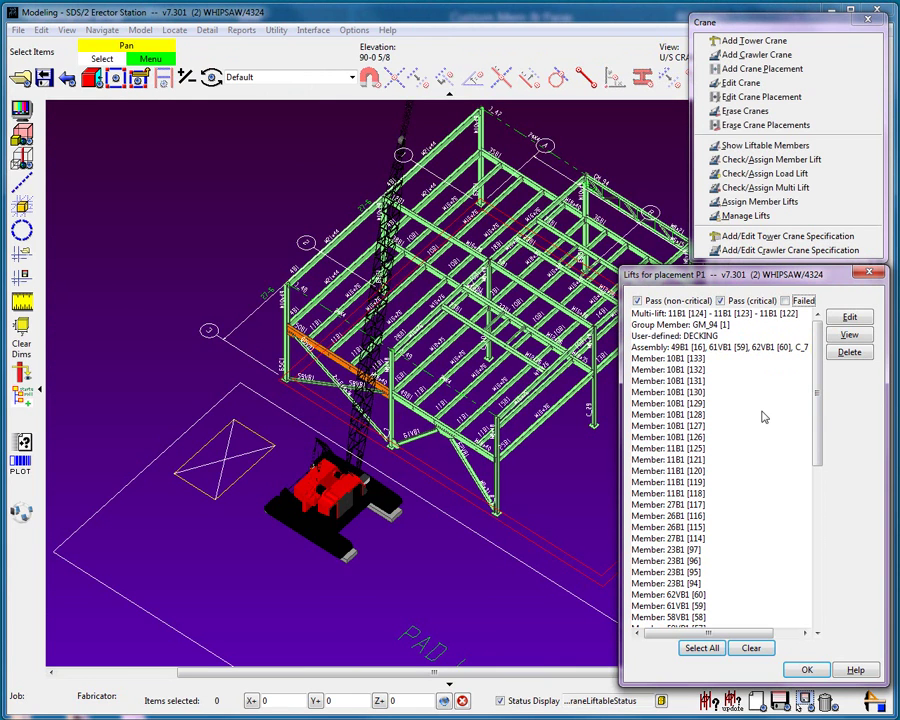
Step: Preview the DECKING lift in the U/S CRANE erection view, then close the lifts list
left_click(780, 336)
right_click(178, 178)
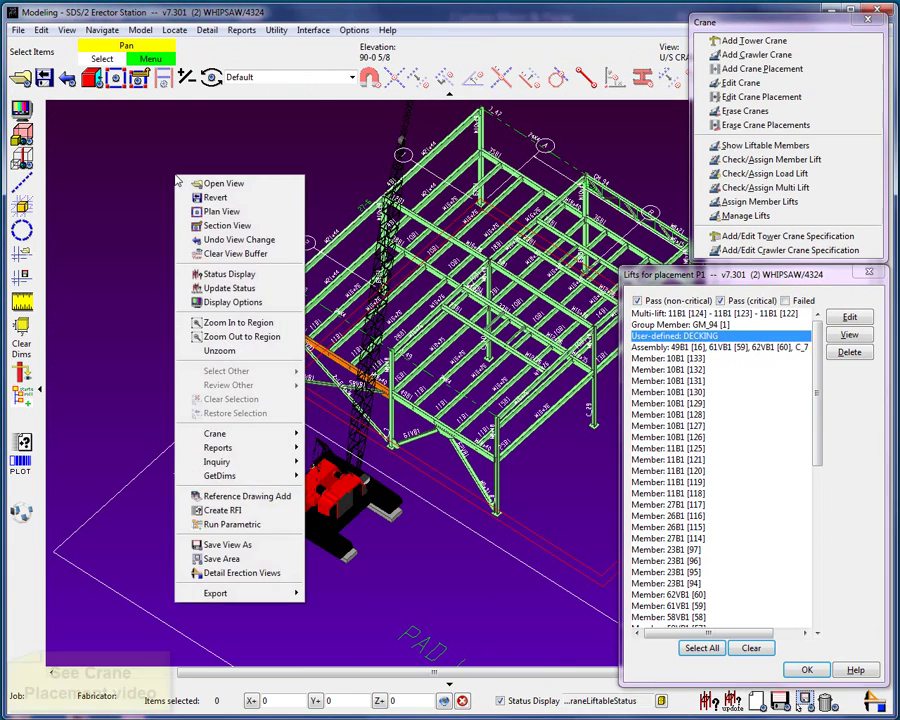
left_click(203, 183)
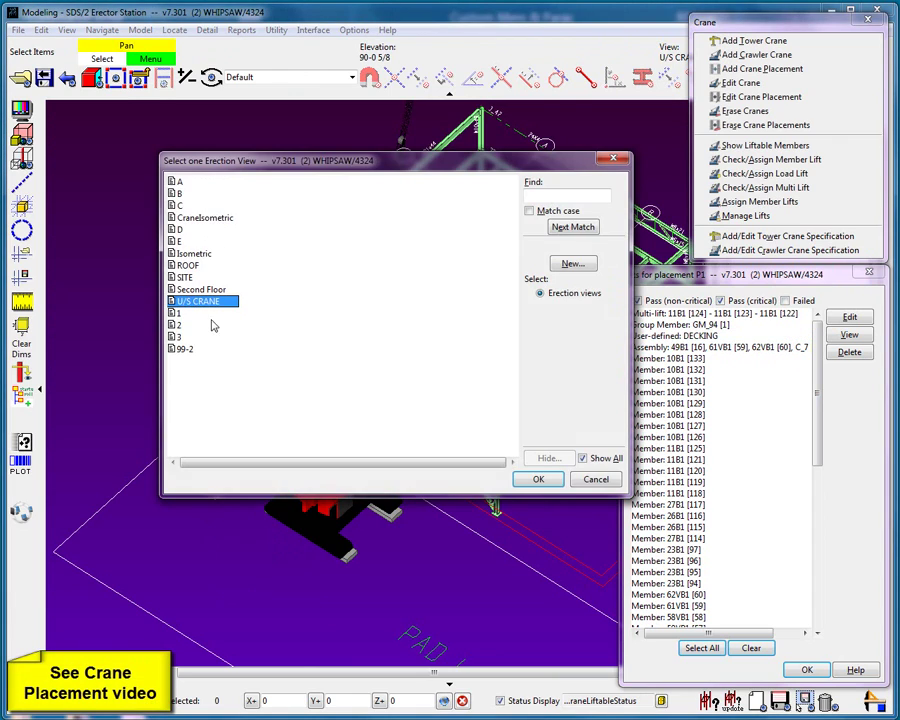
double_click(201, 301)
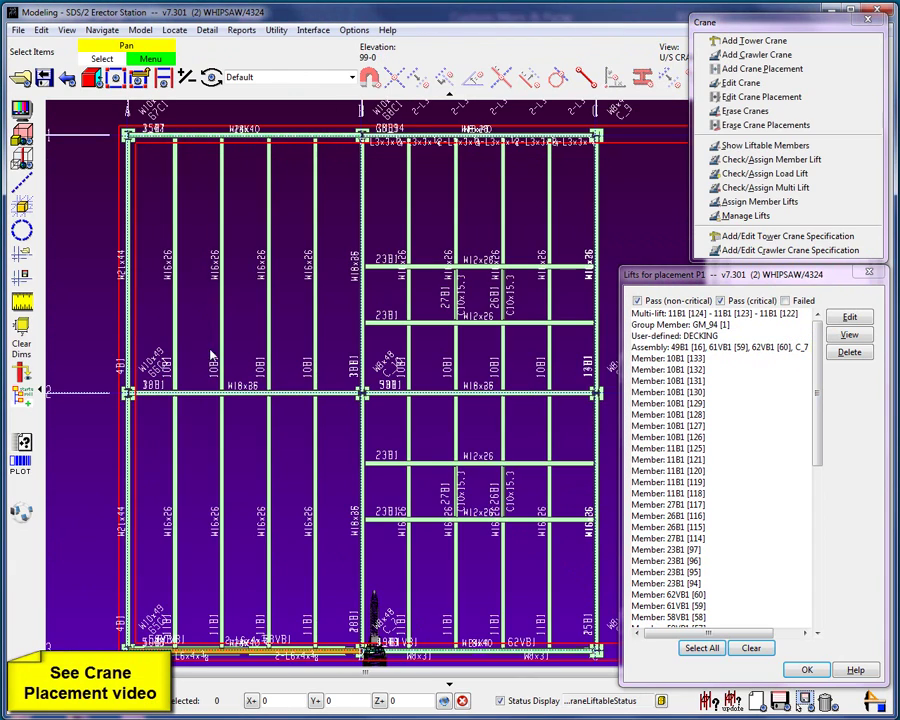
scroll(213, 352, "down", 5)
scroll(176, 312, "up", 3)
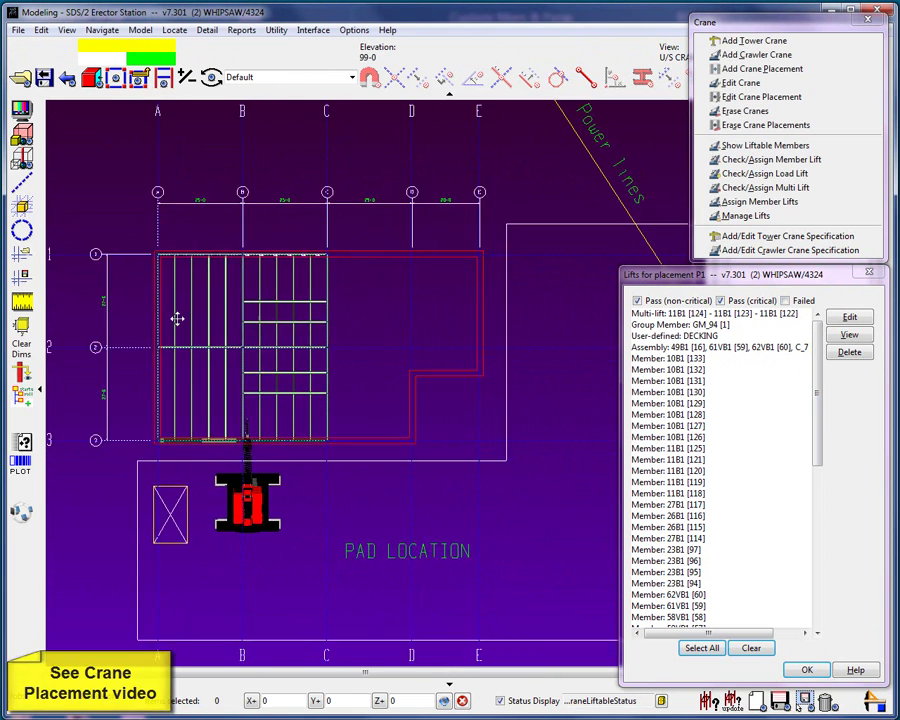
left_click(785, 300)
left_click(808, 670)
Step: Load the 'default' status display file so all framing members show
right_click(473, 206)
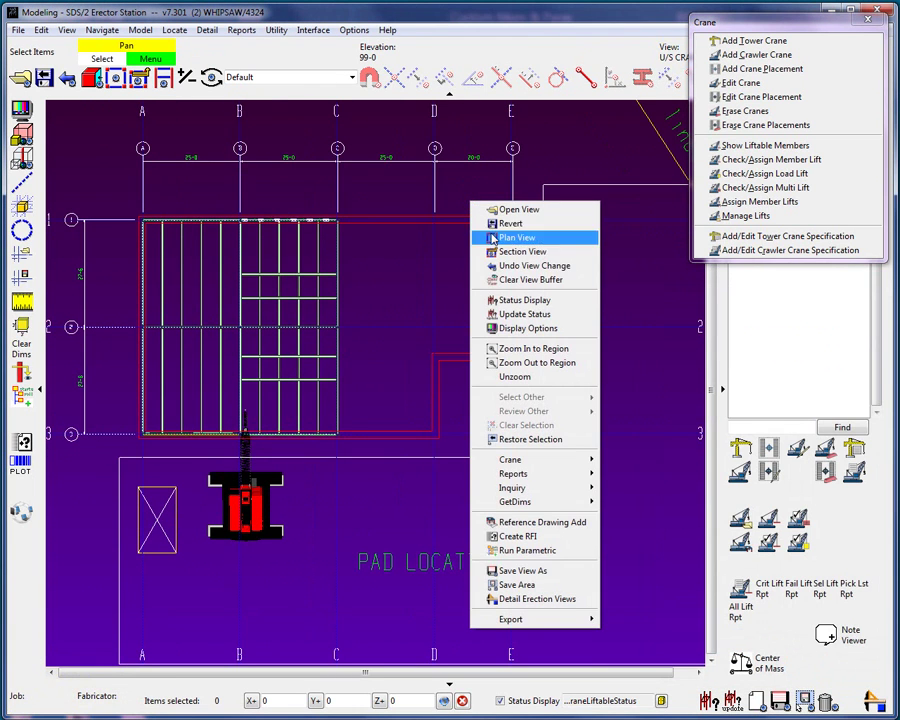
left_click(510, 300)
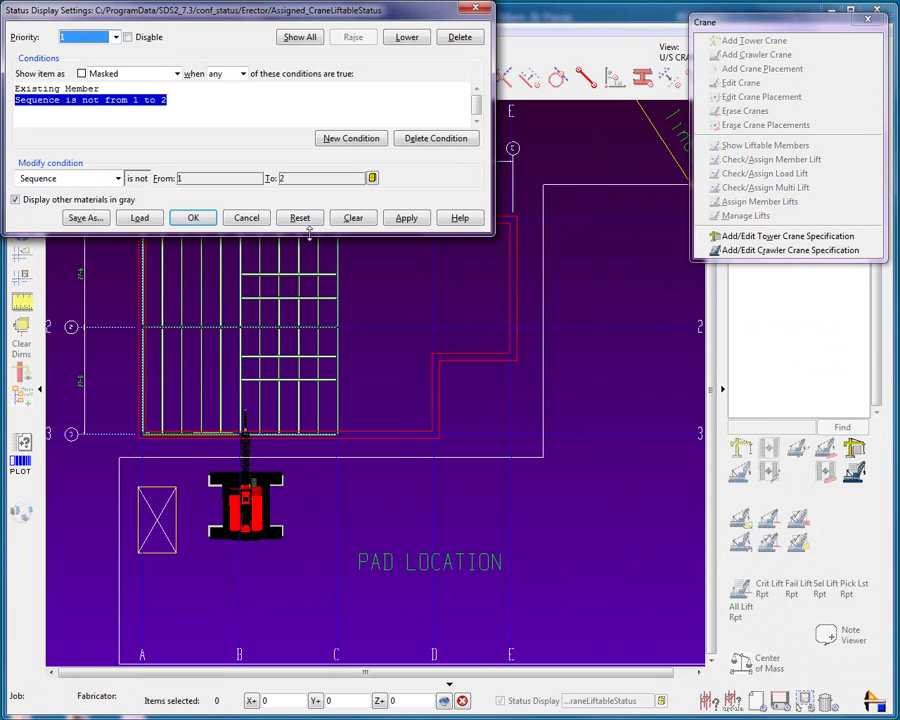
left_click(139, 218)
left_click(280, 281)
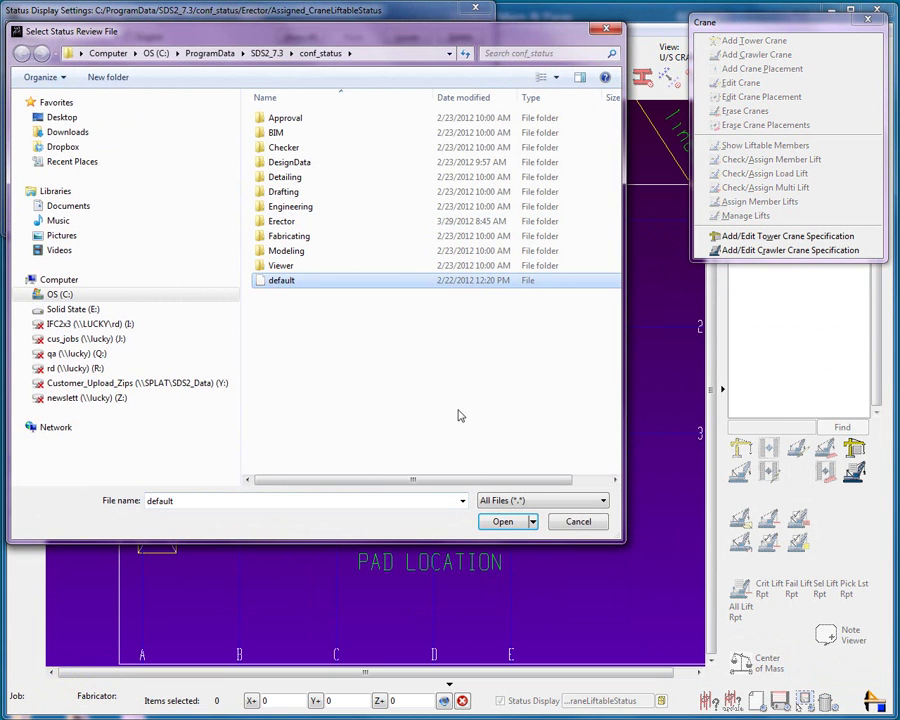
left_click(512, 522)
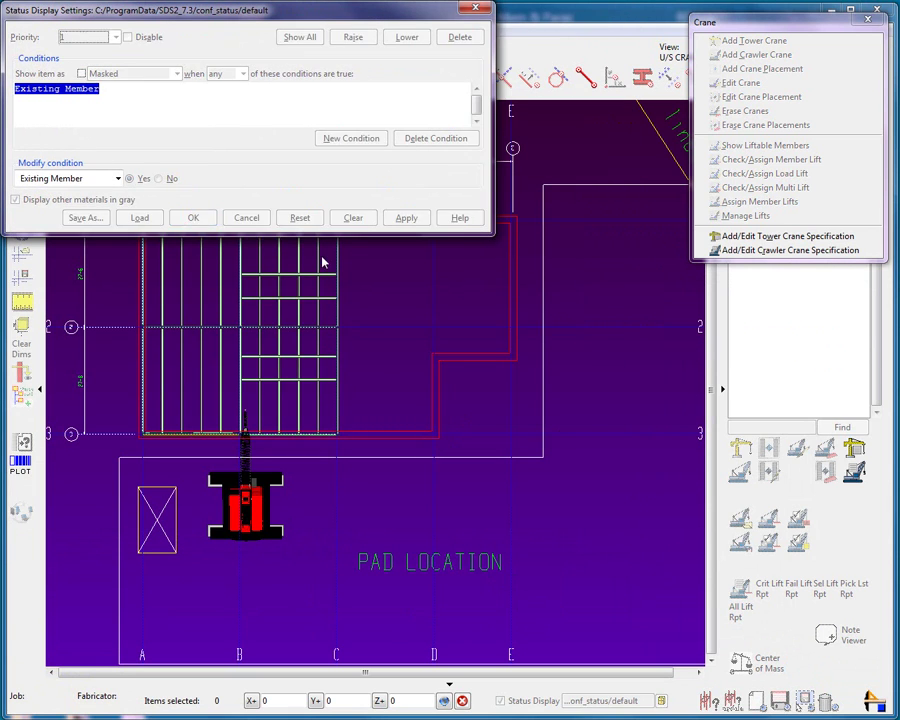
left_click(188, 218)
left_click(740, 96)
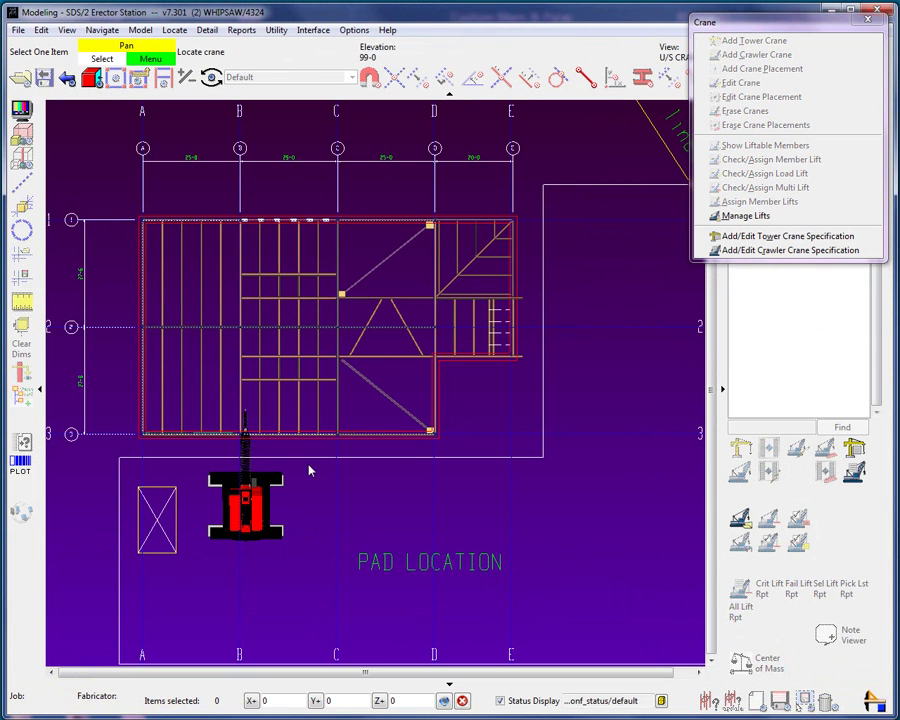
Step: Place crane P2 on the gridline D pad with footing orientation and furthest laydown point set
left_click(257, 511)
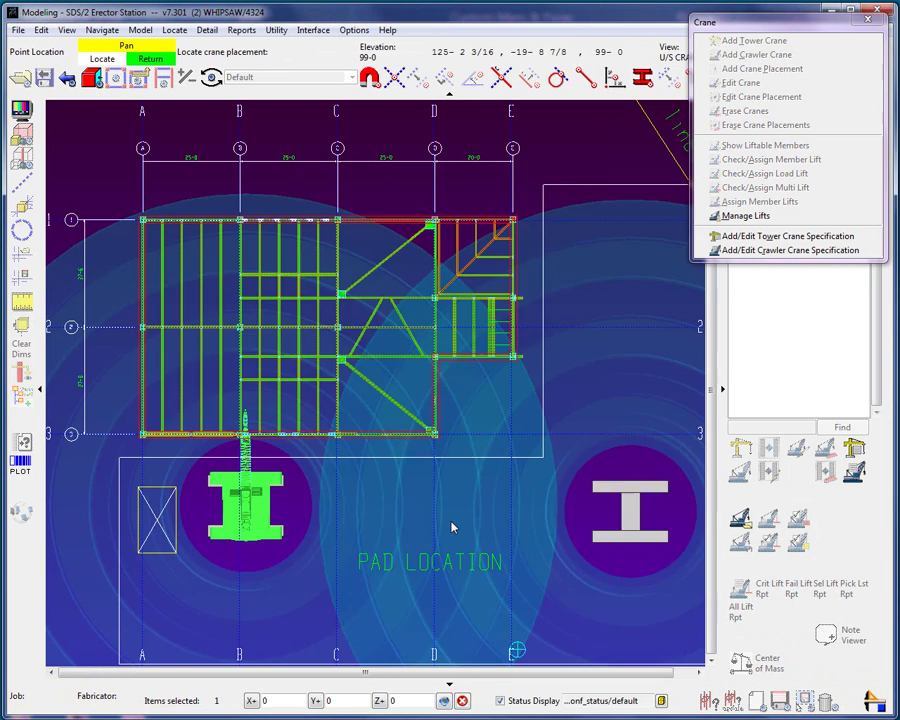
left_click(432, 508)
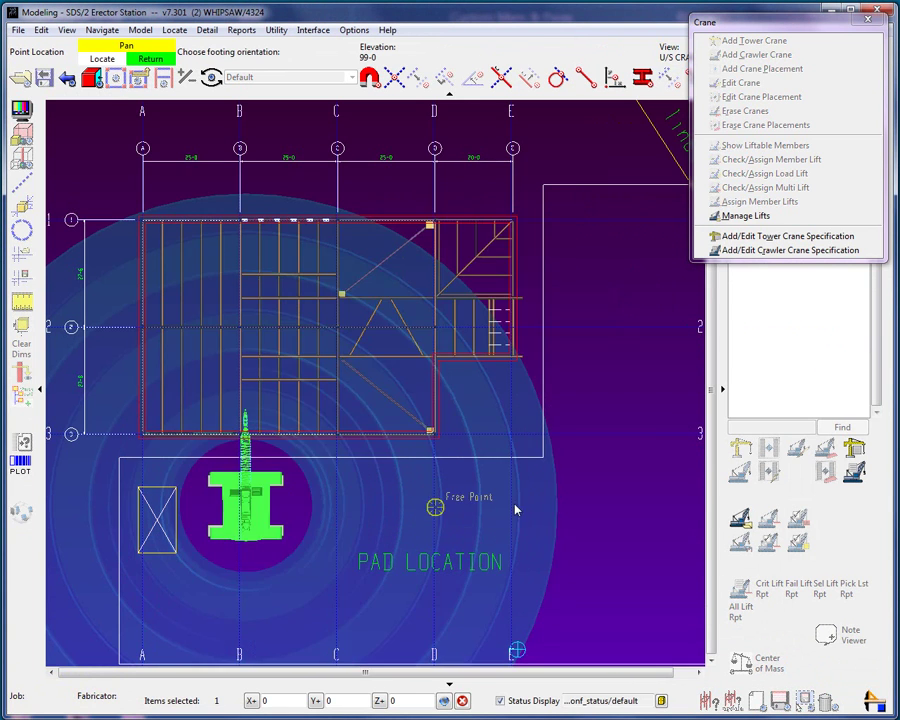
left_click(585, 510)
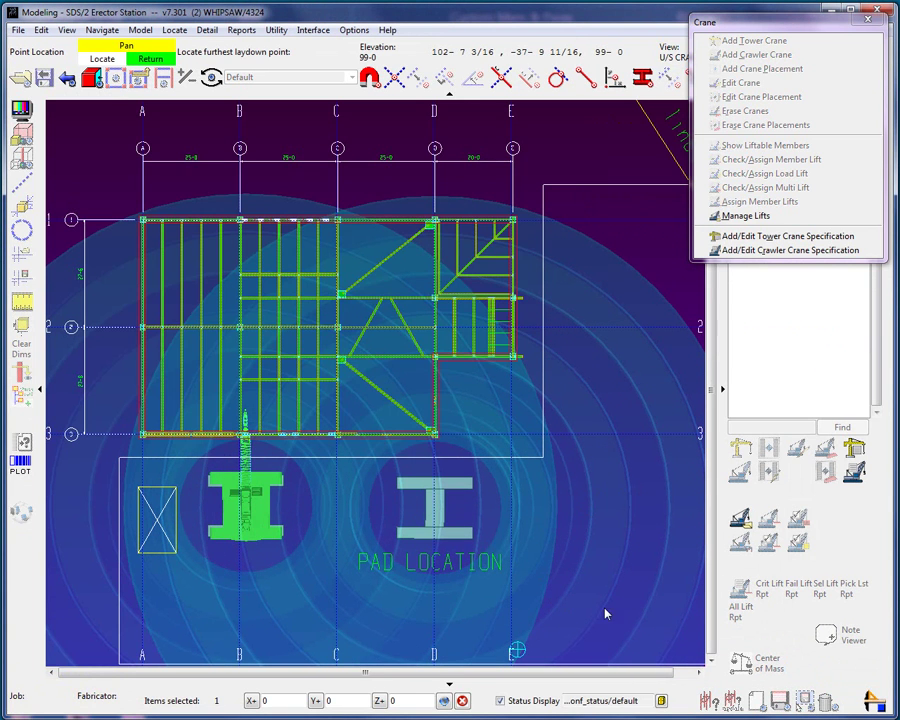
left_click(682, 642)
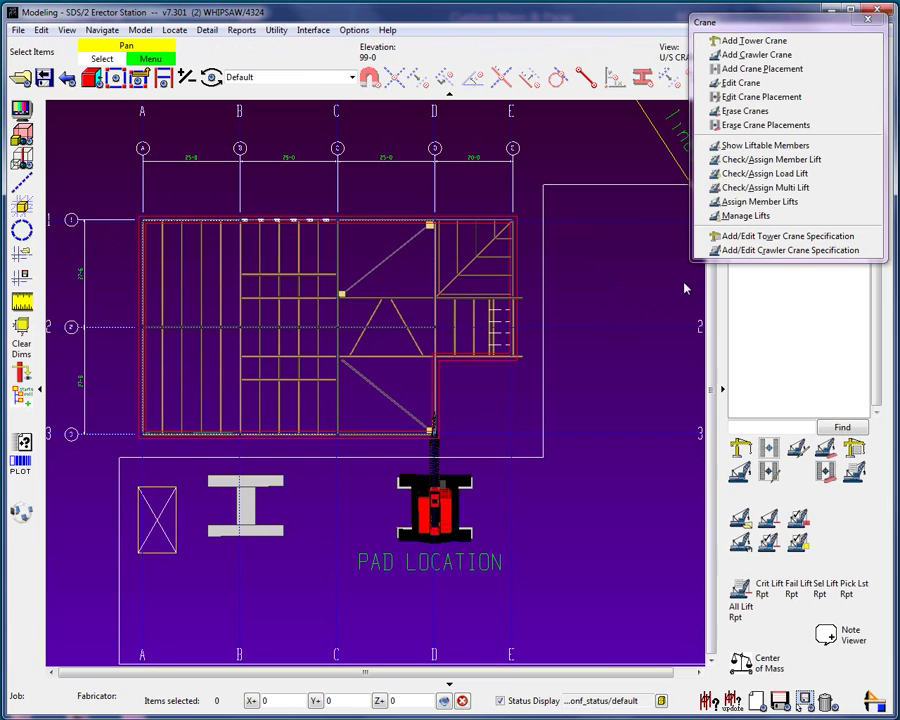
left_click(768, 203)
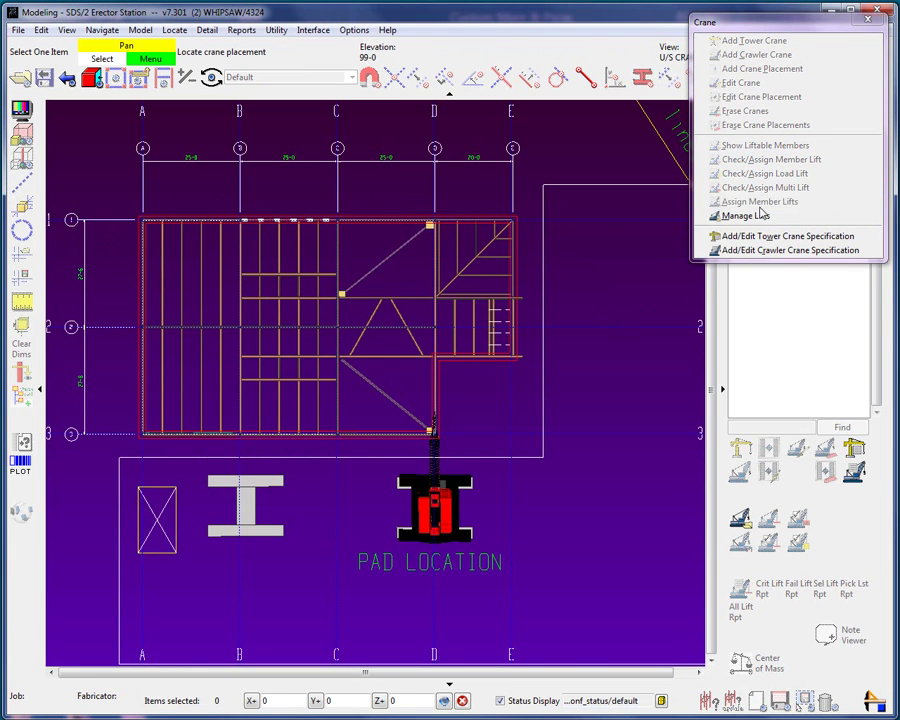
left_click(434, 500)
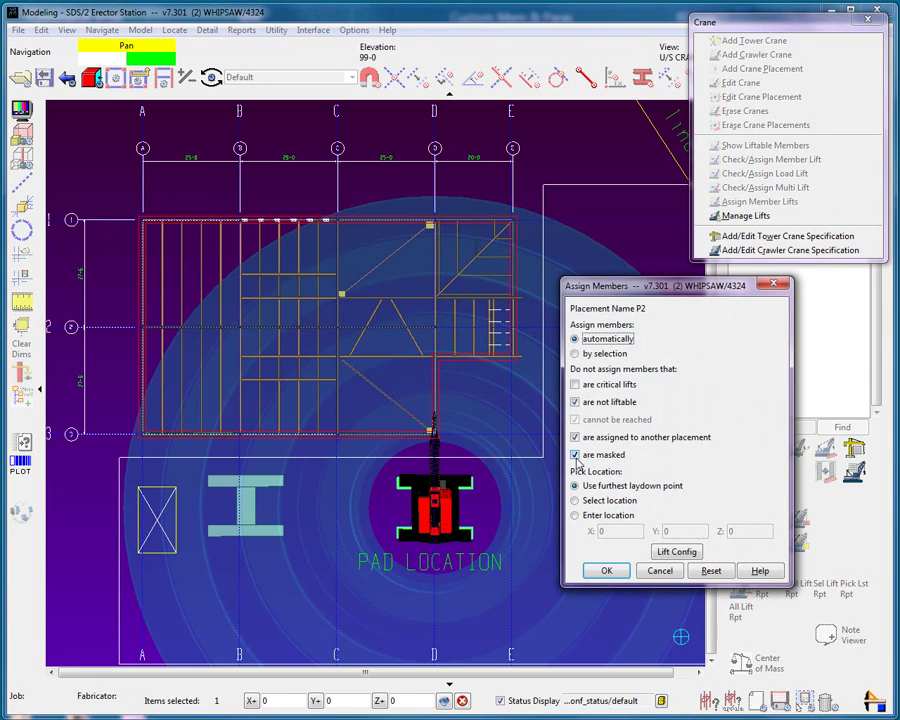
Step: Confirm automatic member lift assignment and move the crane to its gridline B placement
left_click(606, 571)
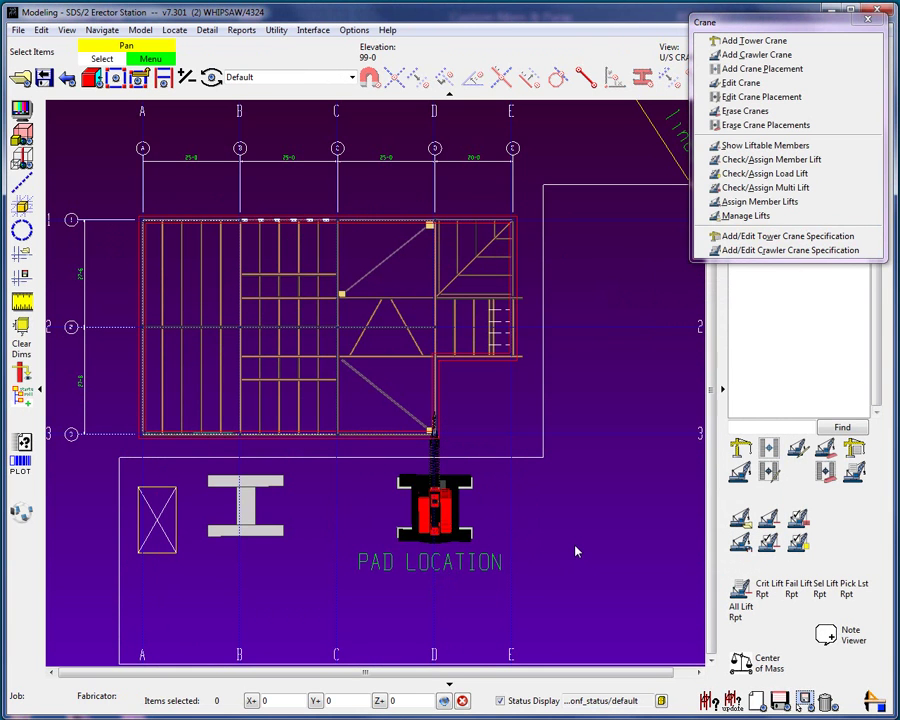
double_click(436, 528)
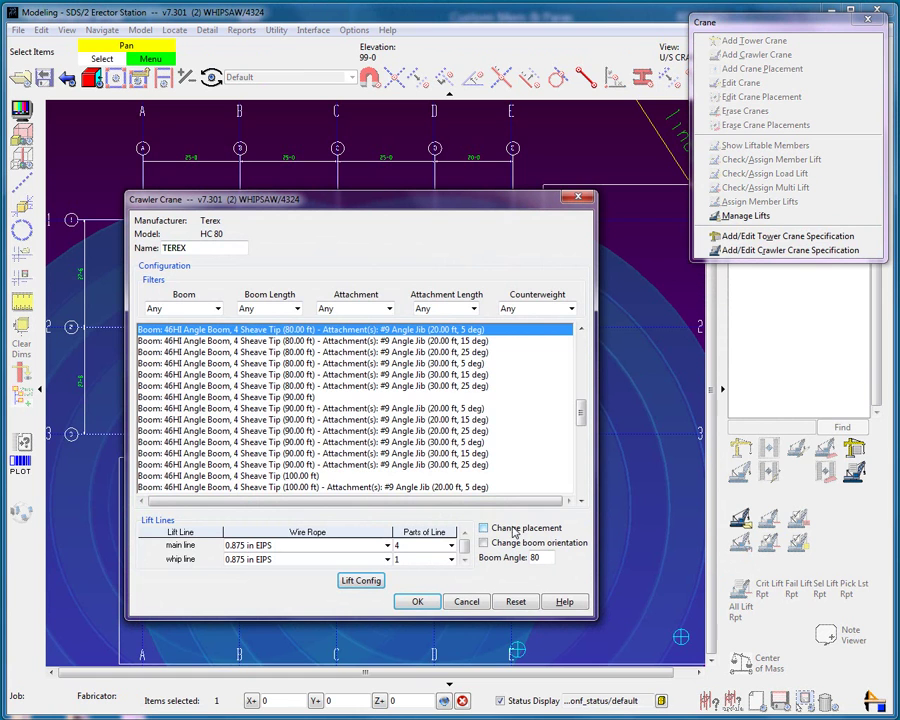
left_click(484, 527)
left_click(417, 601)
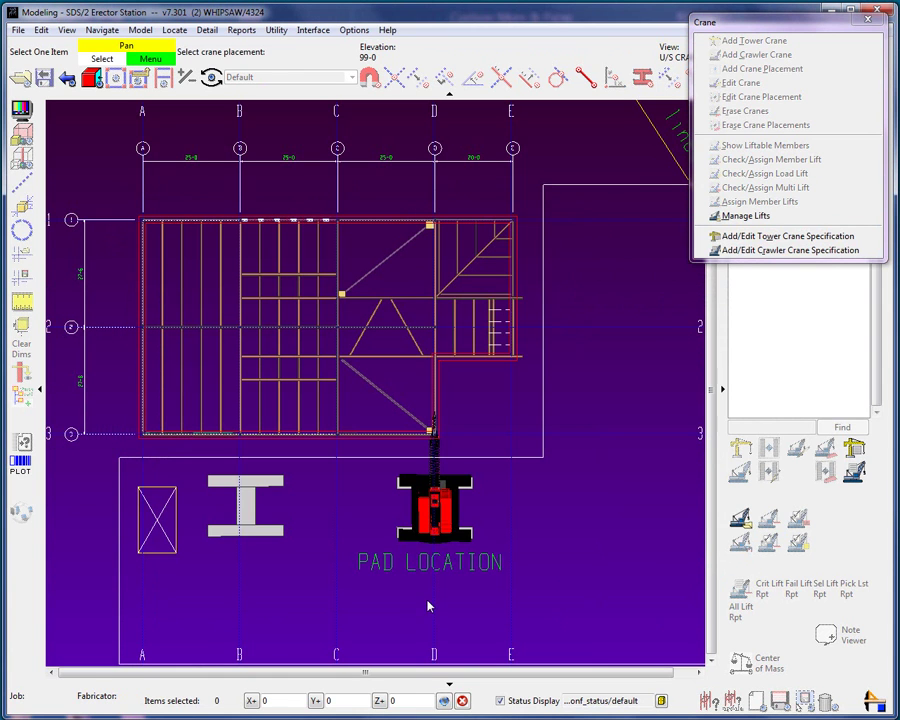
left_click(566, 485)
Step: Reorient the crane's boom to point toward the framing
double_click(248, 516)
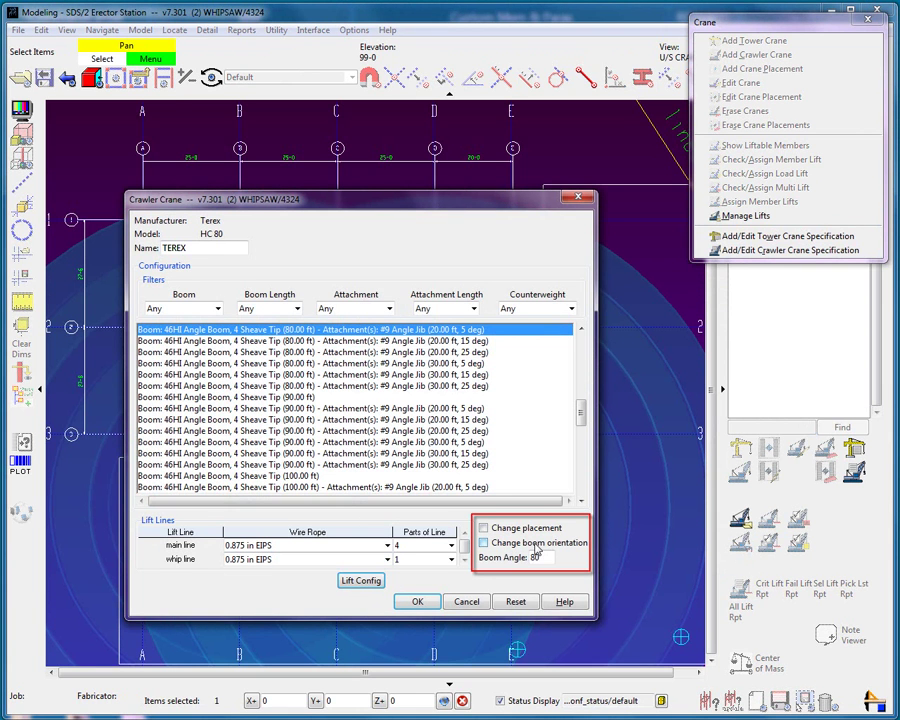
left_click(505, 545)
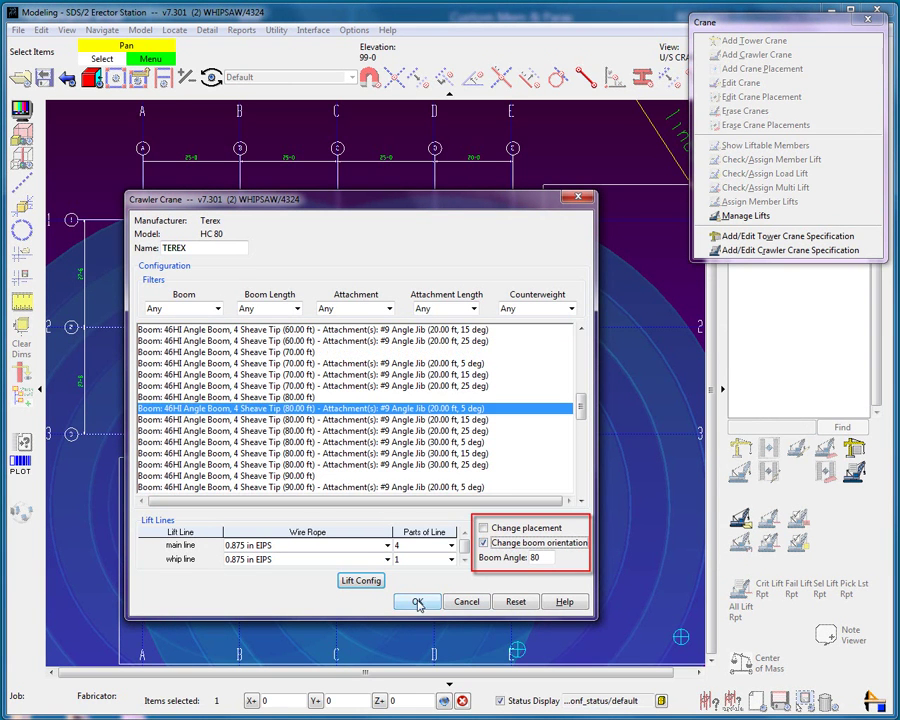
left_click(416, 601)
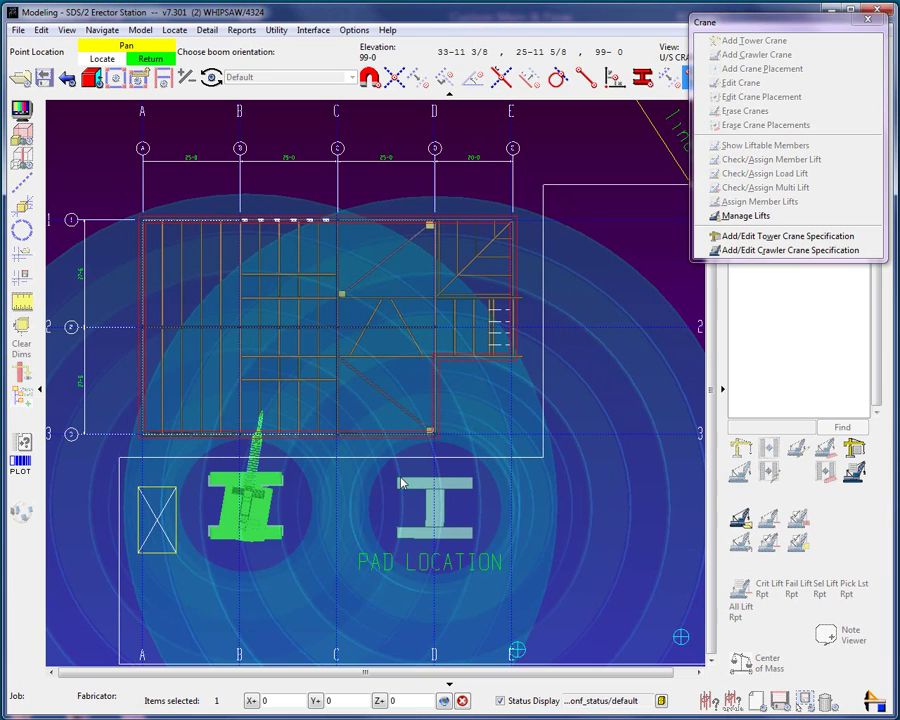
right_click(585, 463)
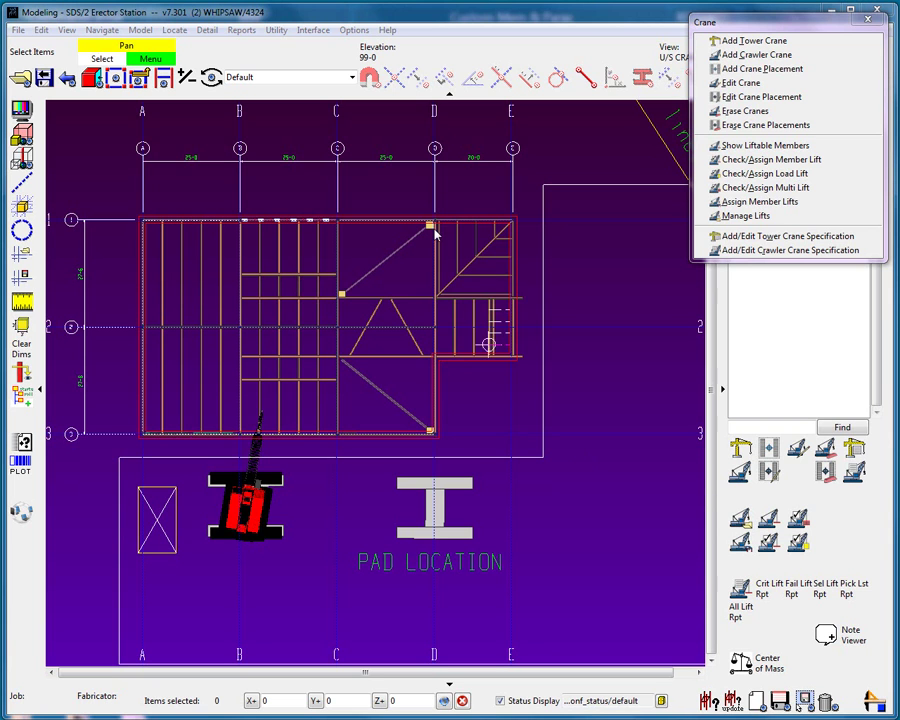
Step: Tear off the Crane Reports list as a floating window beside the model
left_click(241, 31)
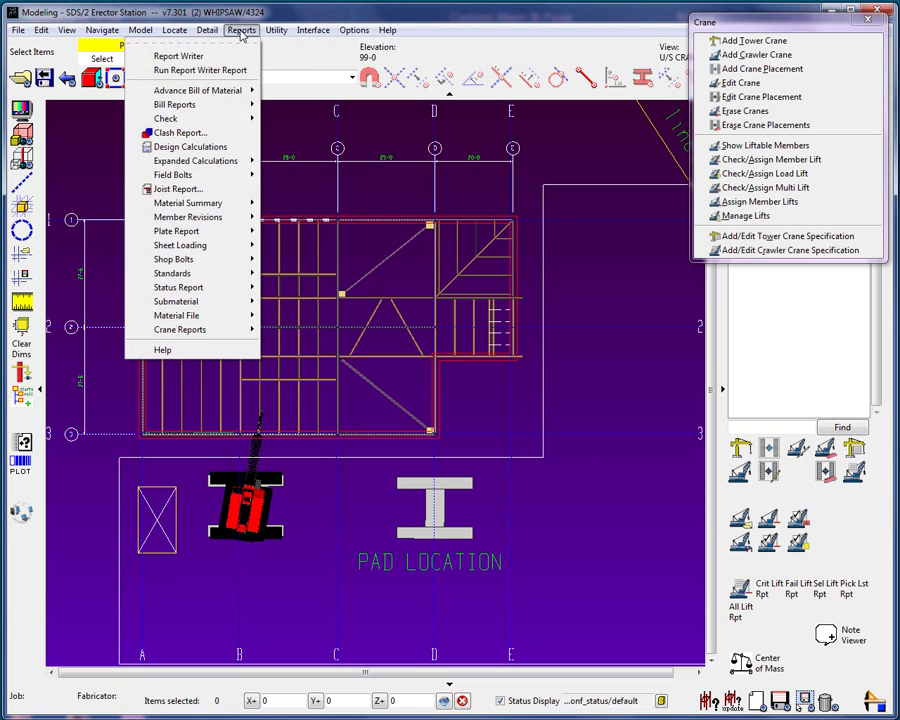
mouse_move(200, 329)
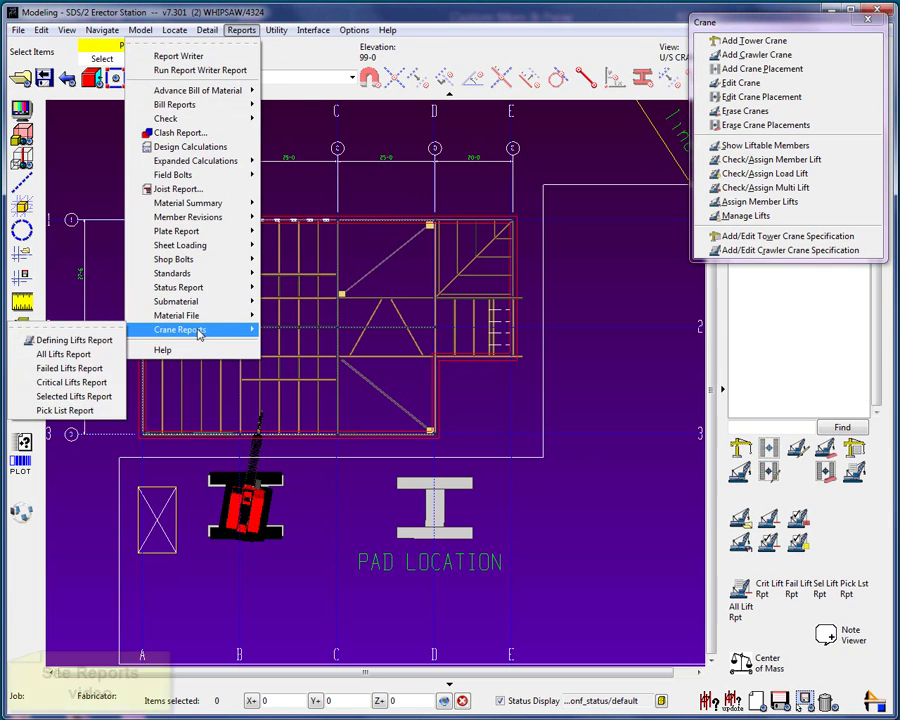
left_click(112, 326)
left_click_drag(131, 336, 728, 303)
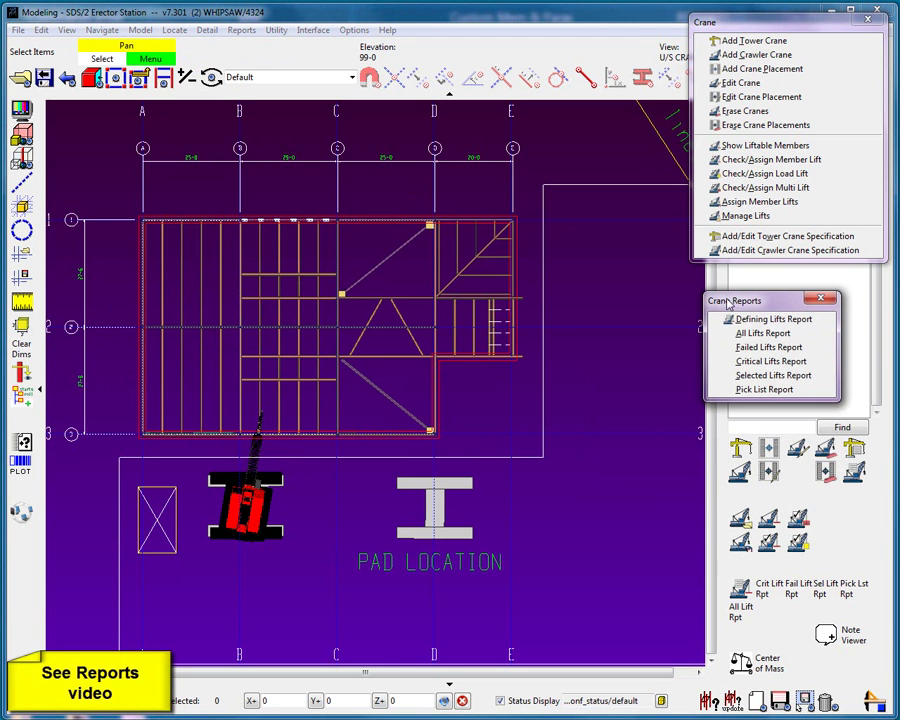
Step: Fill the Defining Lifts Report header from Demo.frm and preview the report
left_click(752, 320)
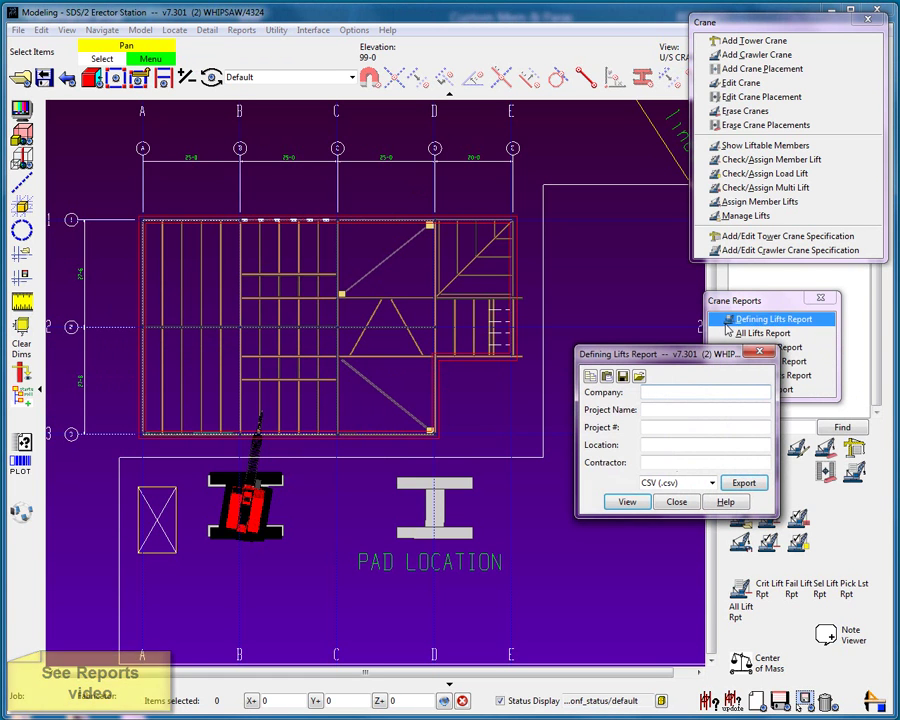
left_click(640, 376)
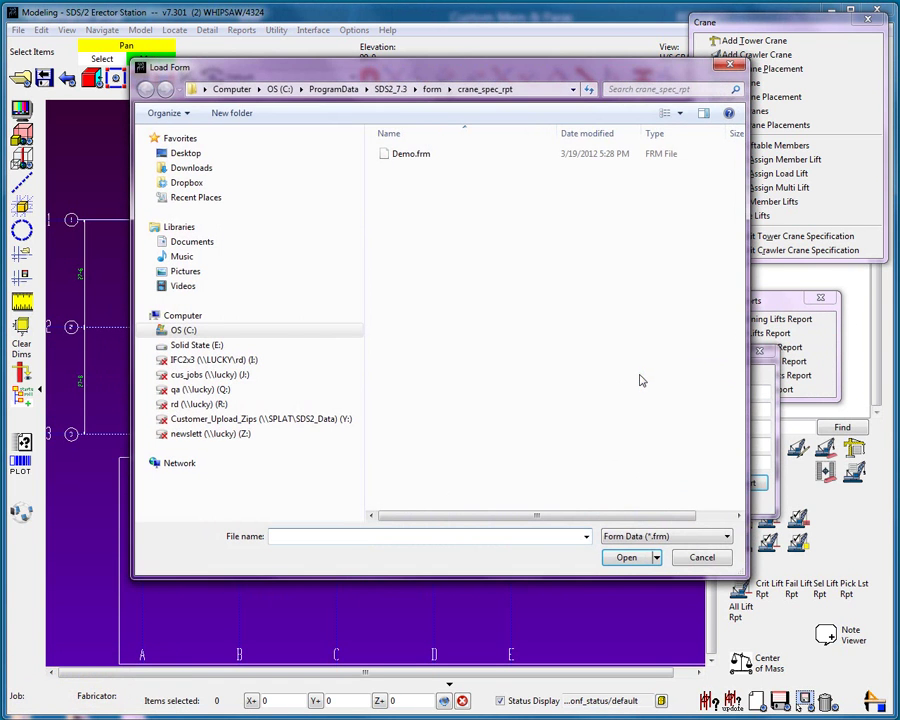
double_click(414, 158)
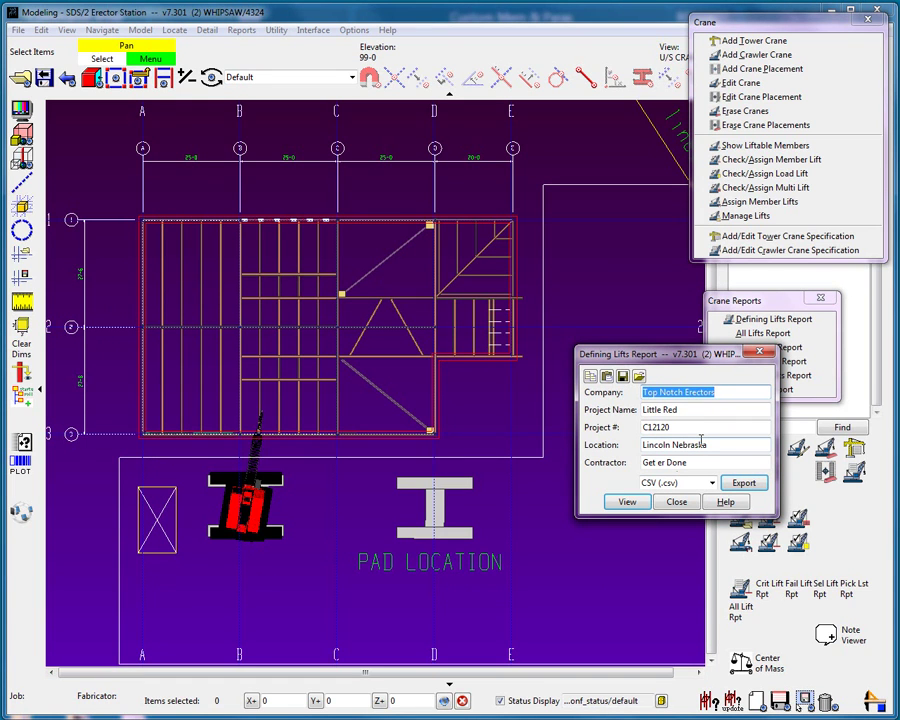
left_click(711, 483)
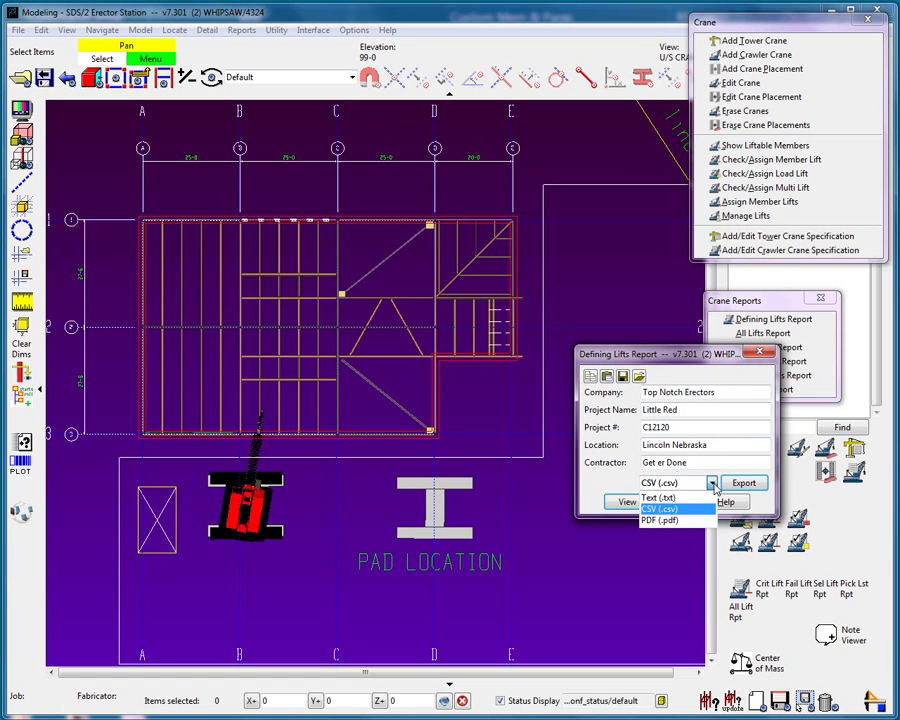
left_click(627, 506)
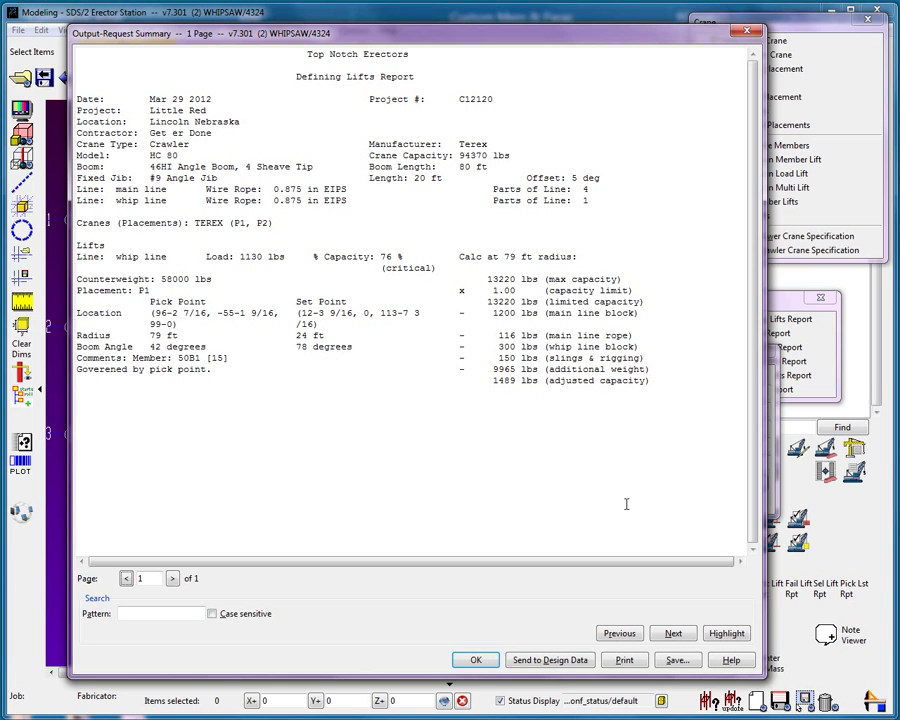
Step: Close the Output-Request Summary preview and the Defining Lifts Report dialog
left_click(468, 656)
left_click(676, 503)
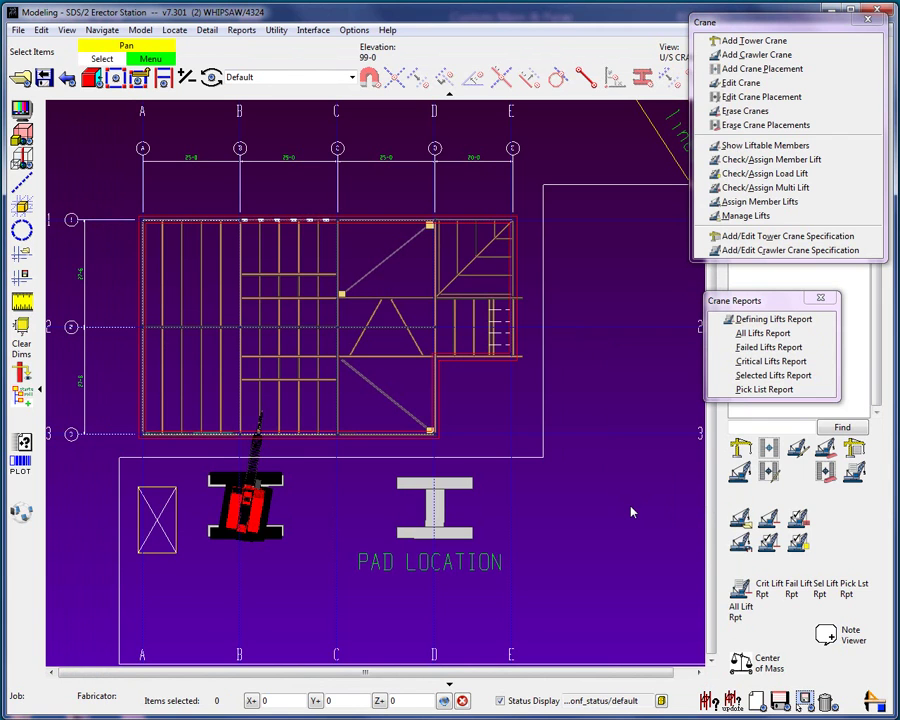
Step: Set up a Selected Lifts Report for the crane placement with the Demo.frm header and first six lifts
left_click(770, 375)
left_click(265, 528)
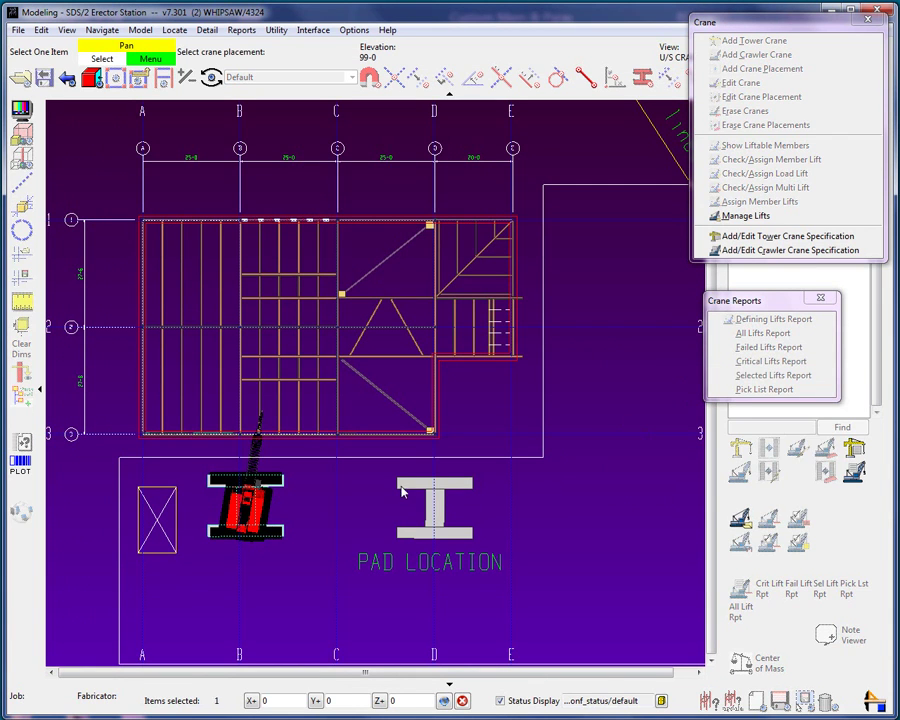
left_click(638, 238)
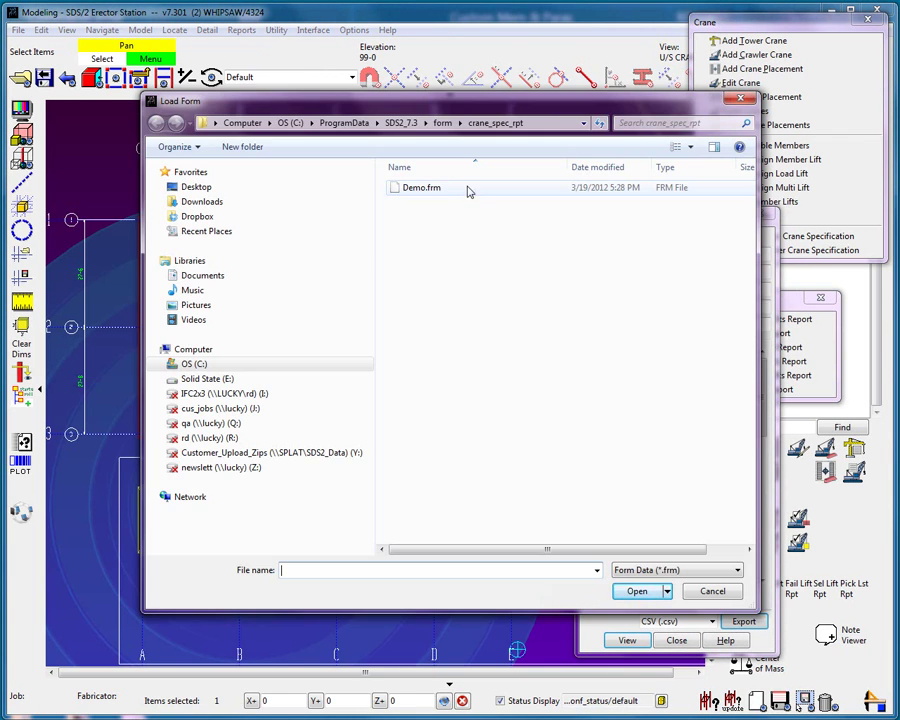
double_click(442, 193)
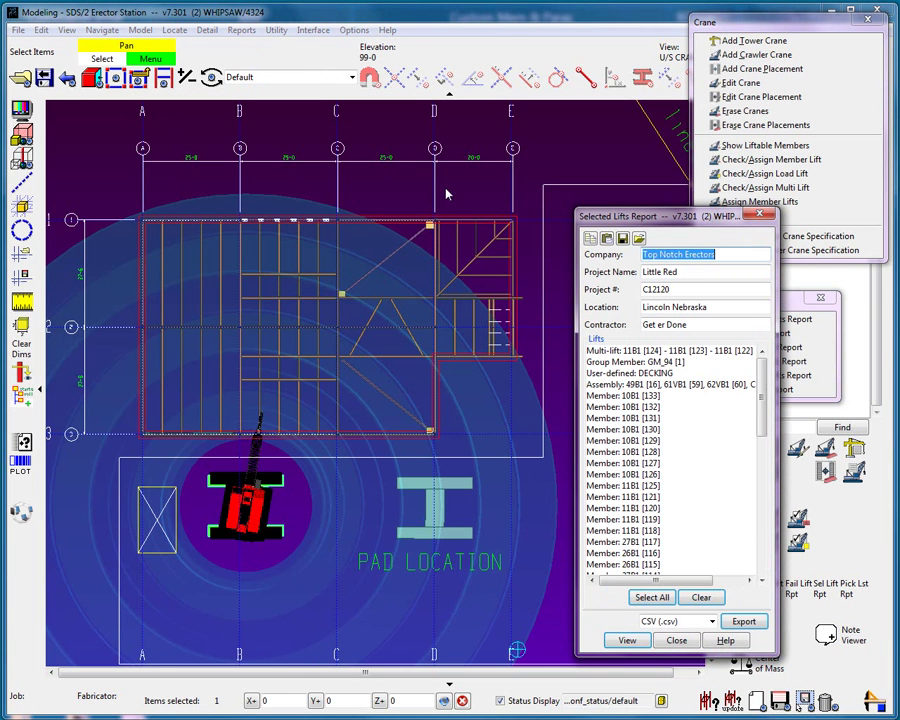
left_click(652, 358)
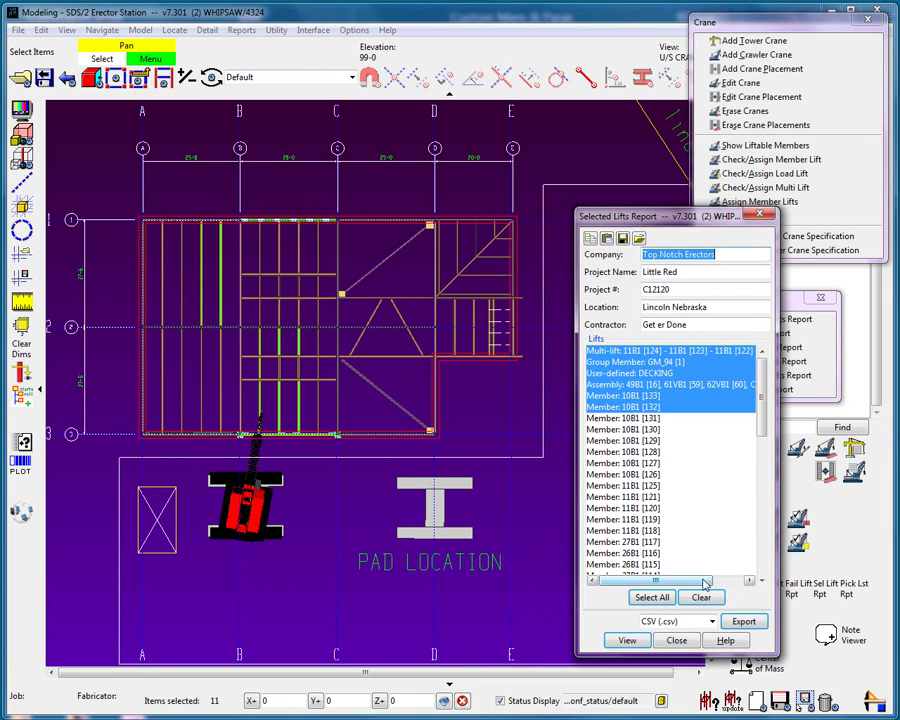
Step: Export the Selected Lifts Report as PDF named trash on the Desktop
left_click(690, 621)
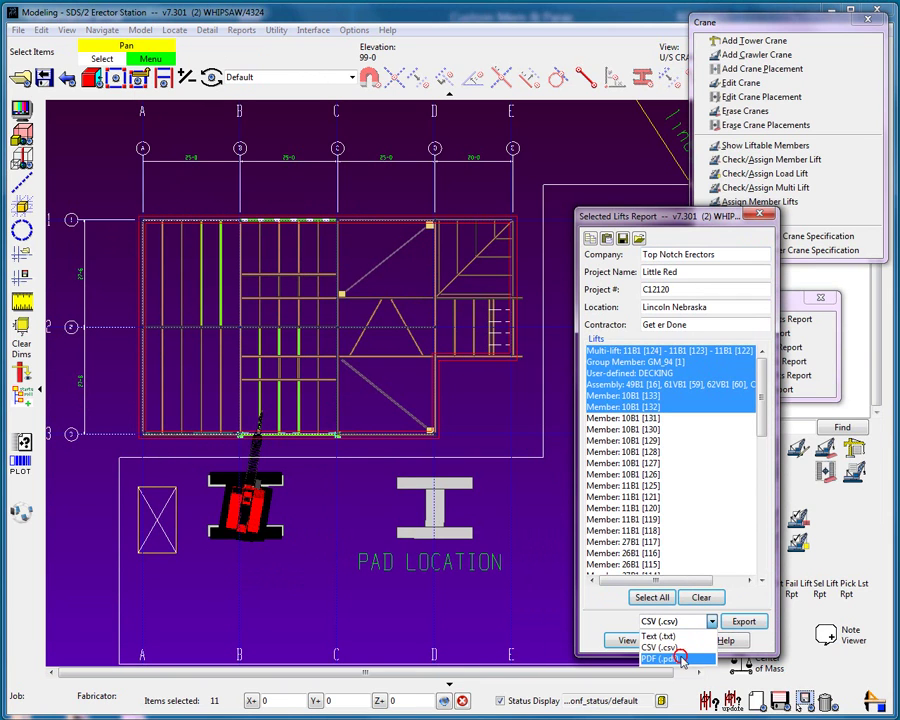
left_click(682, 660)
left_click(743, 621)
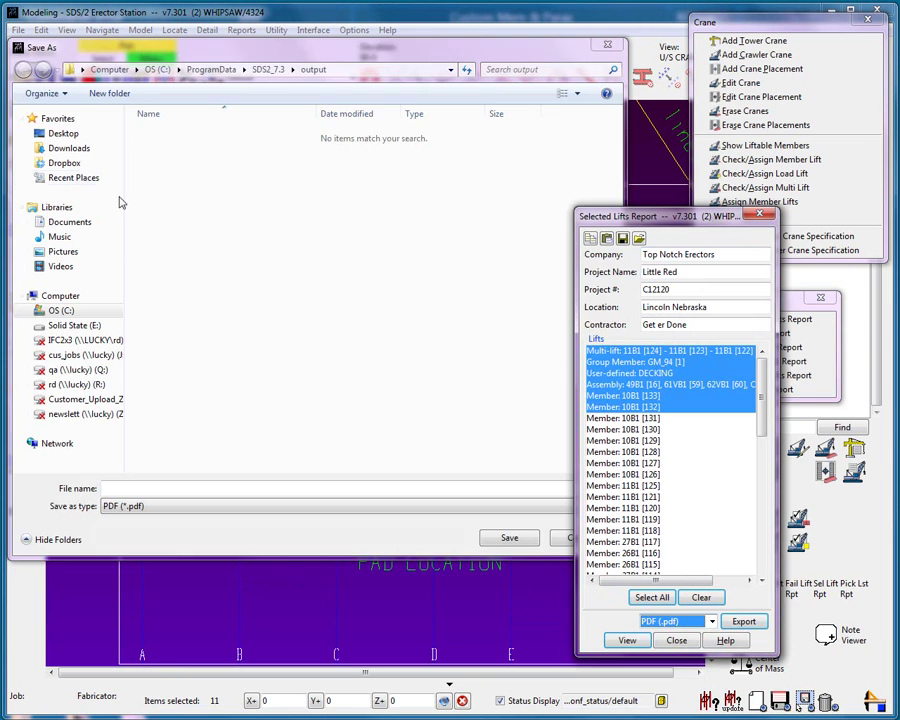
left_click(64, 135)
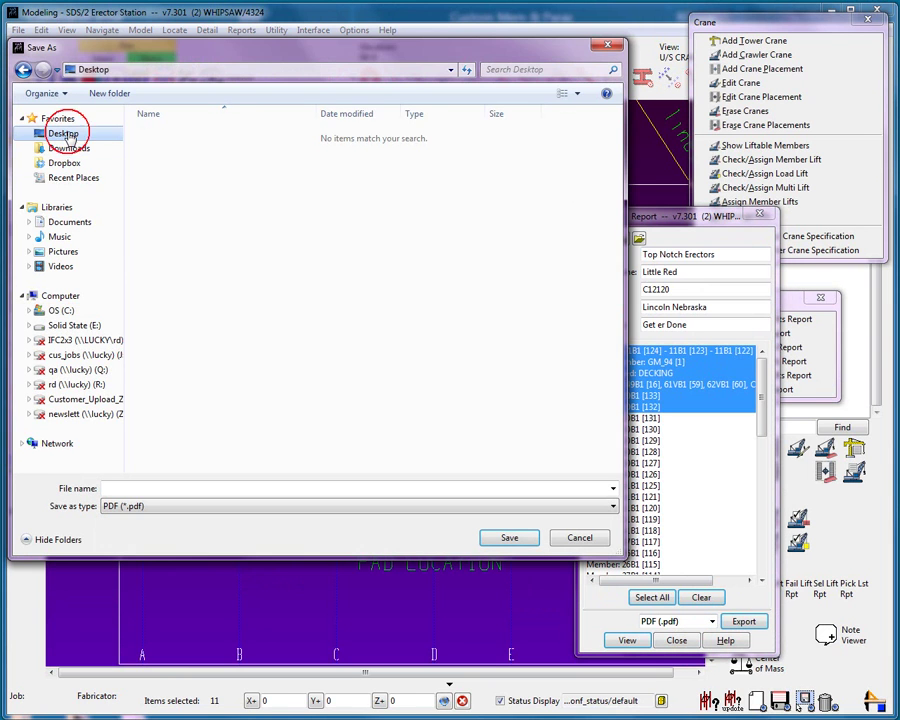
left_click(140, 488)
type("trash")
left_click(505, 538)
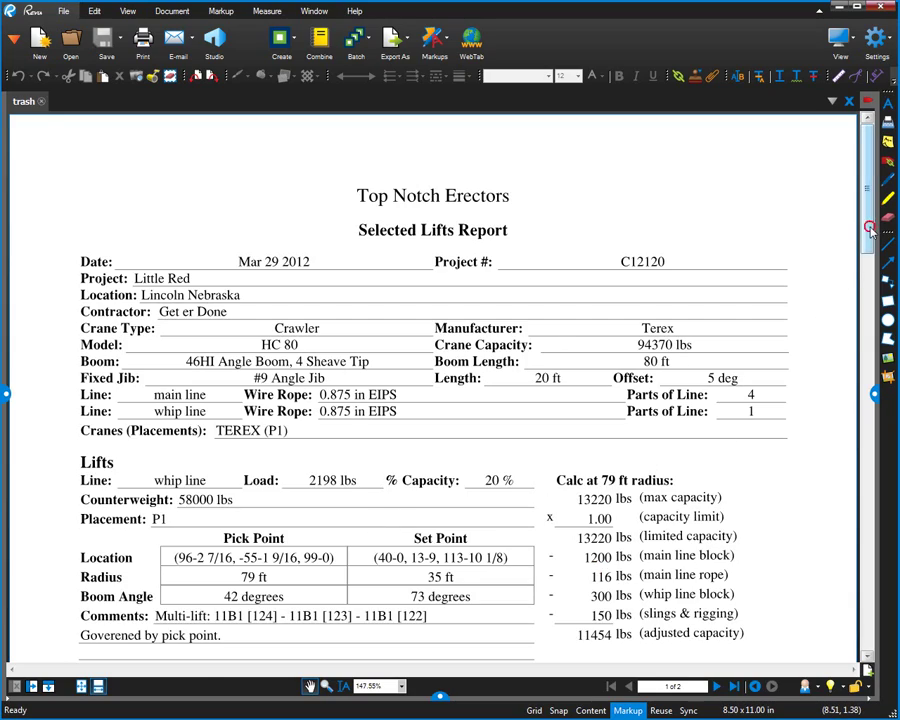
left_click_drag(869, 228, 869, 608)
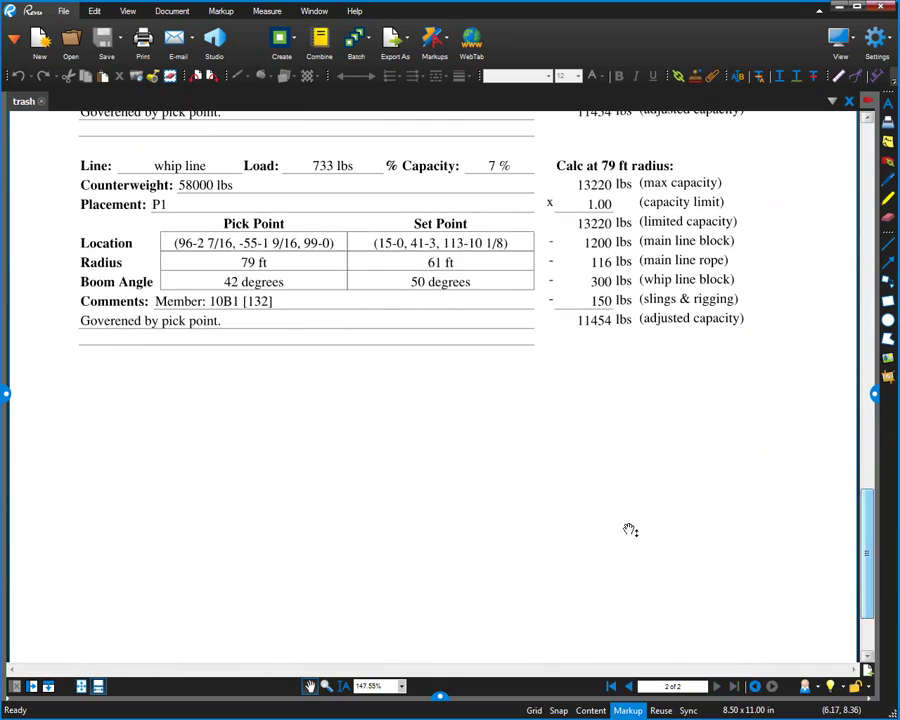
Step: Close the Selected Lifts Report and export the placement's Pick List Report to the Desktop as 'trash' PDF
left_click(883, 9)
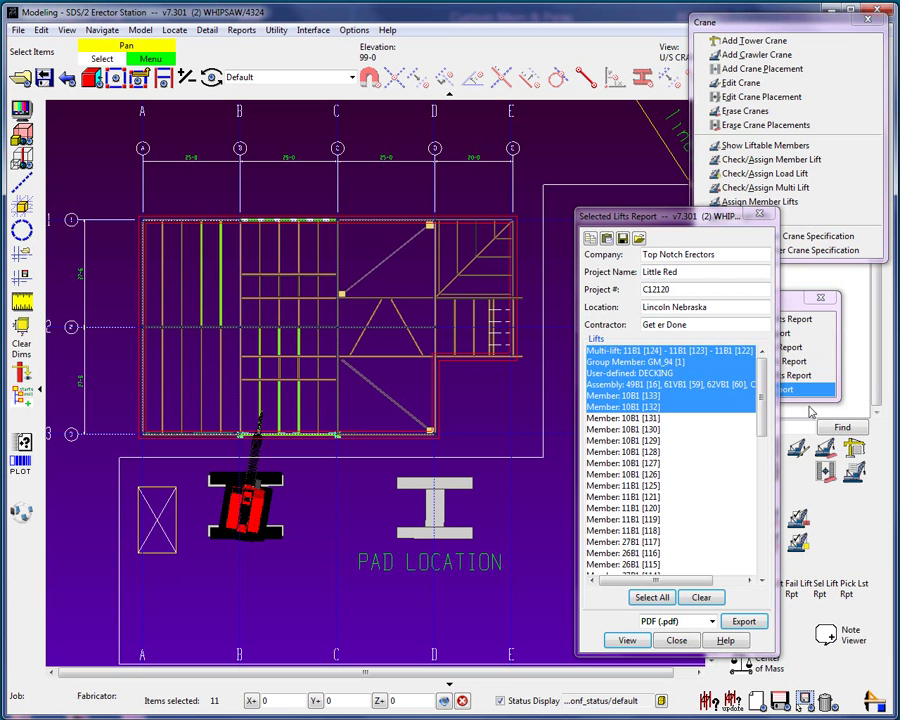
left_click(677, 637)
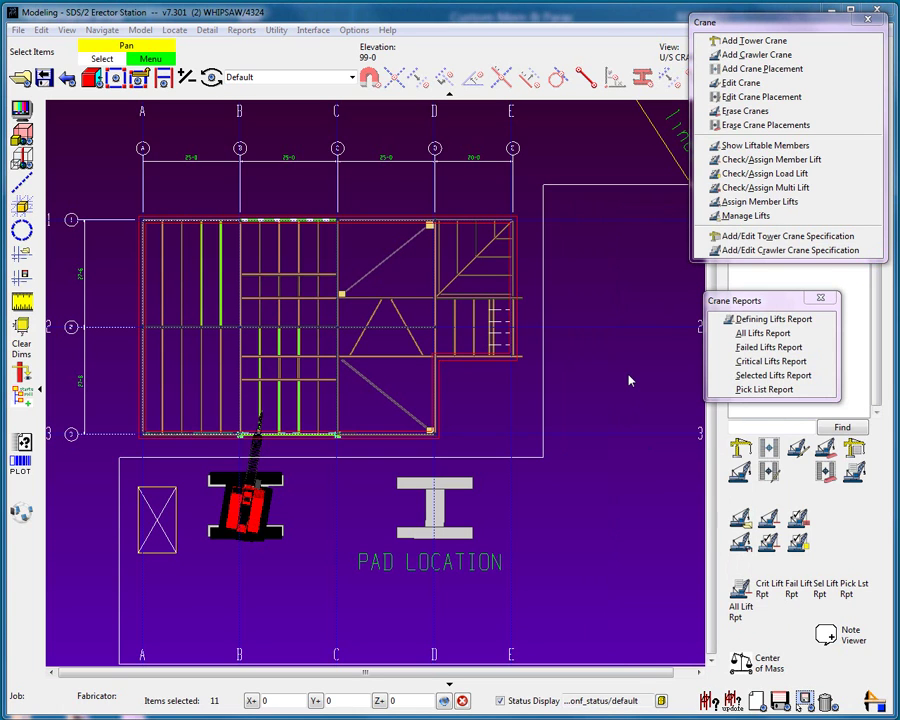
left_click(764, 389)
left_click(278, 536)
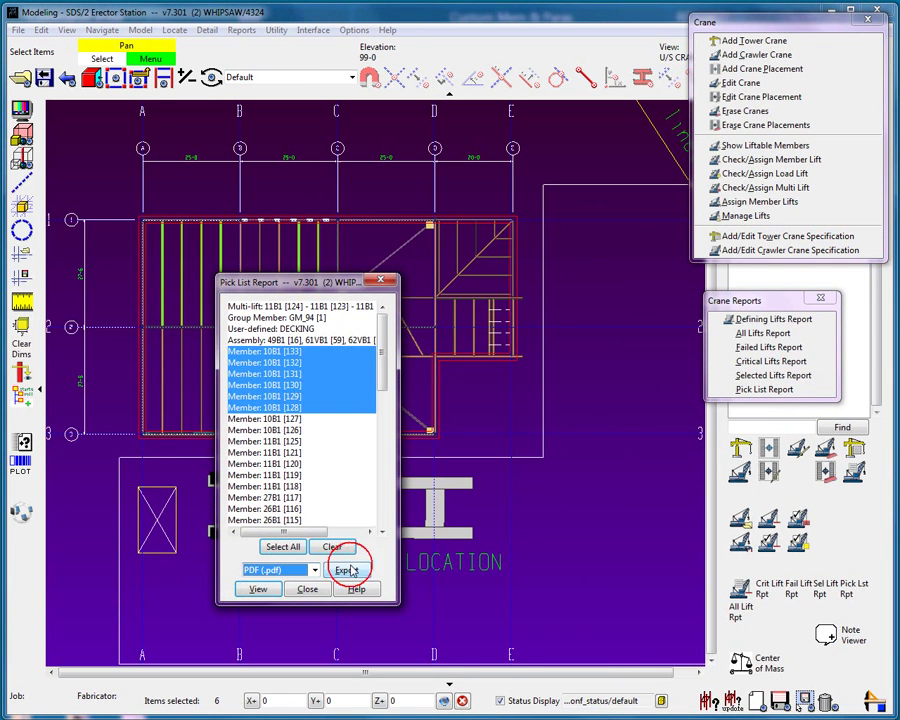
left_click(346, 569)
left_click(63, 134)
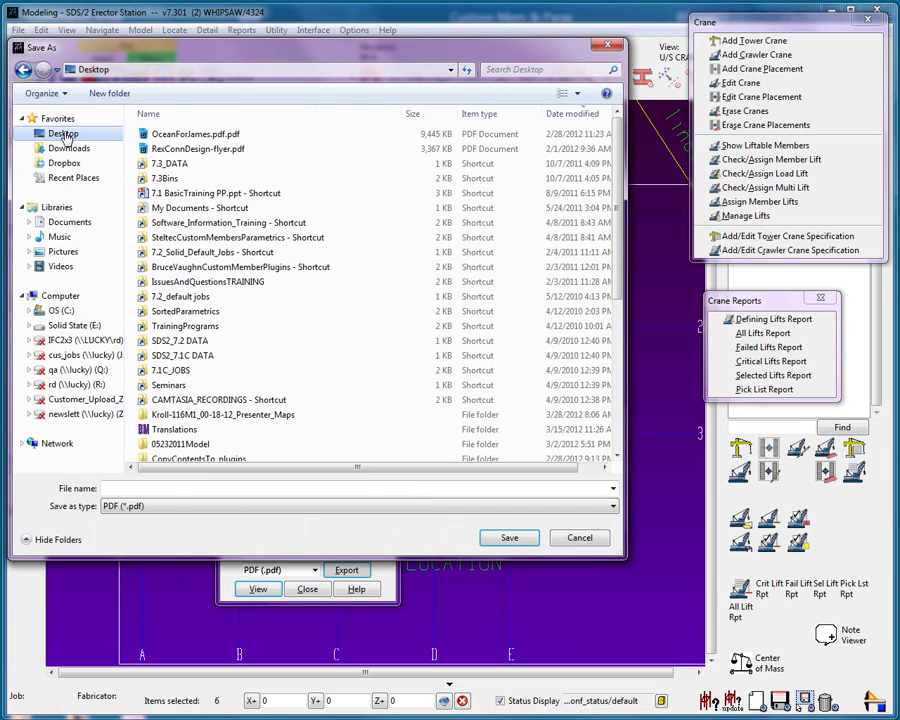
left_click(171, 488)
type("trash")
left_click(510, 540)
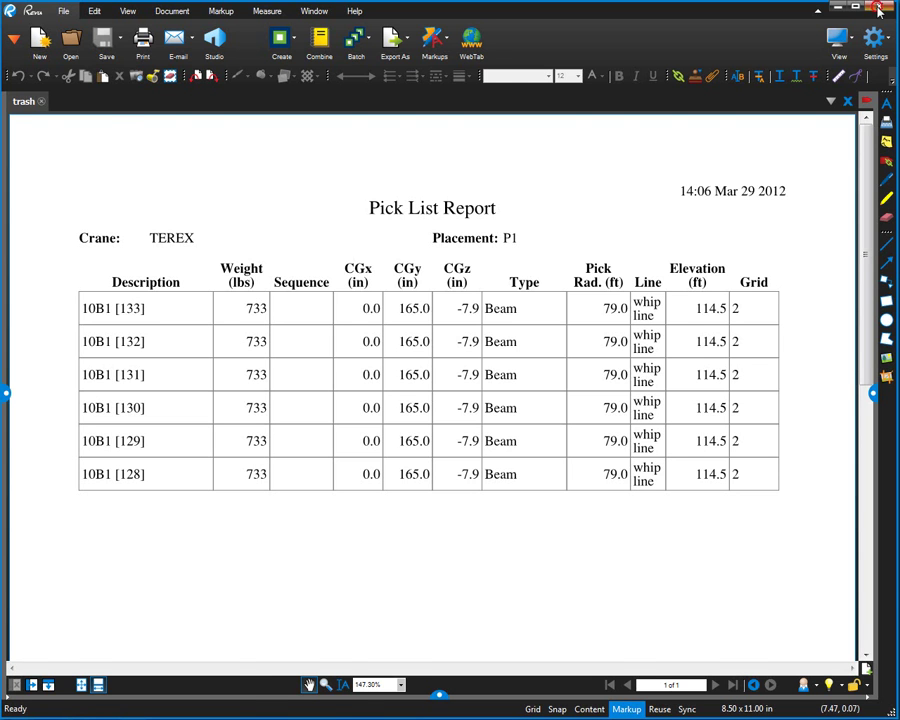
Step: Leave the PDF viewer, dismiss the Pick List Report, and start Detail Erection Views with F5
key("alt+Tab")
left_click(307, 589)
key("F5")
Step: Enable annotated erection views and open the U/S CRANE drawing in the Drawing Editor
left_click(285, 305)
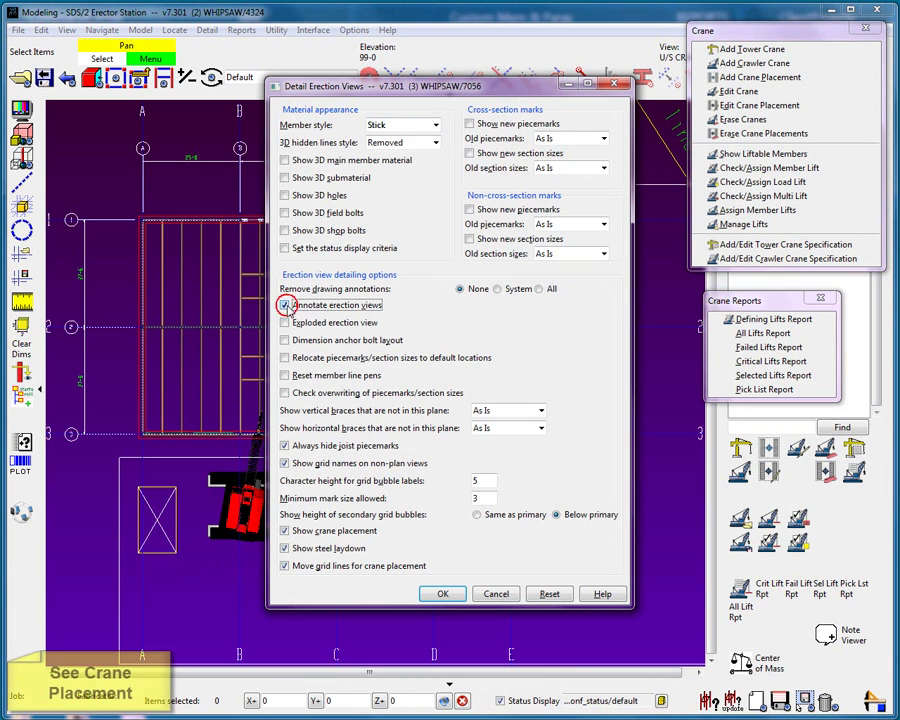
left_click(452, 596)
left_click(263, 275)
left_click(599, 573)
left_click(535, 480)
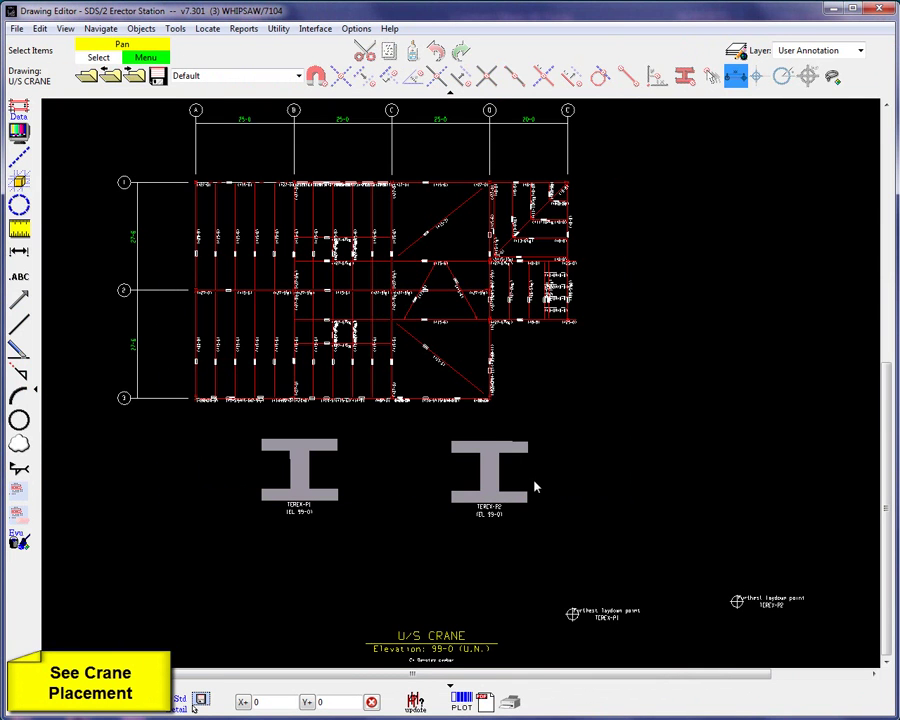
Step: Dimension grid corner 3 to crane pad P2, placing the 18-10 dimension left of the pads
left_click(18, 180)
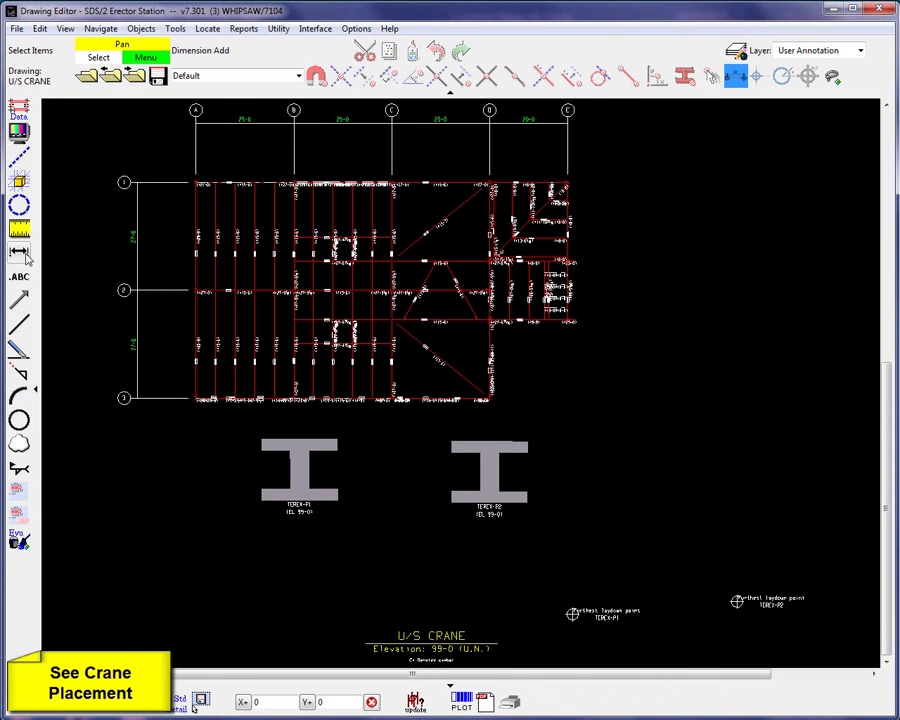
left_click(197, 419)
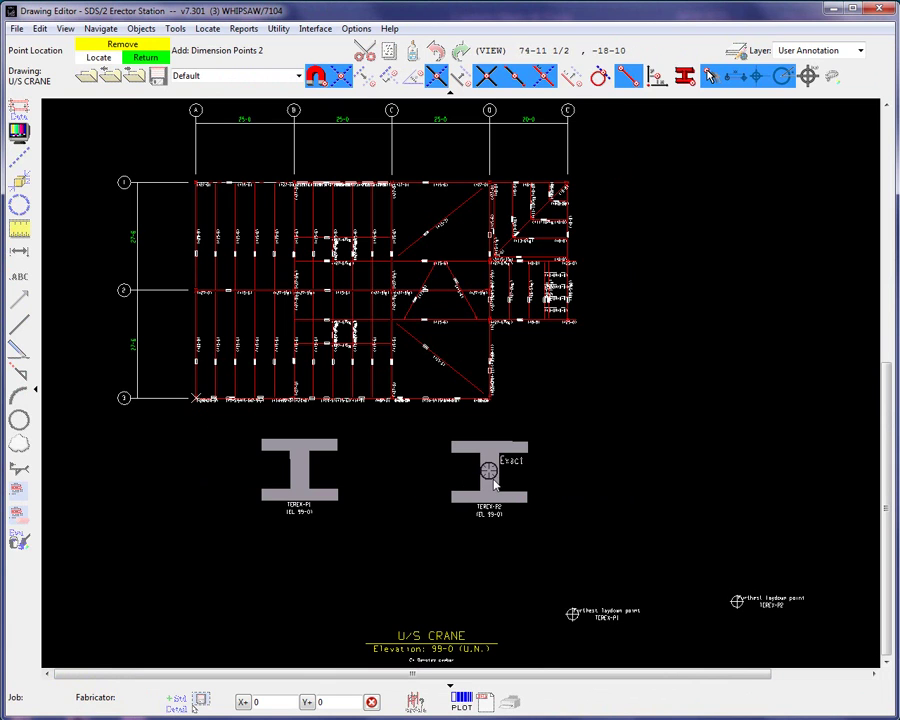
left_click(483, 478)
right_click(483, 482)
left_click(400, 478)
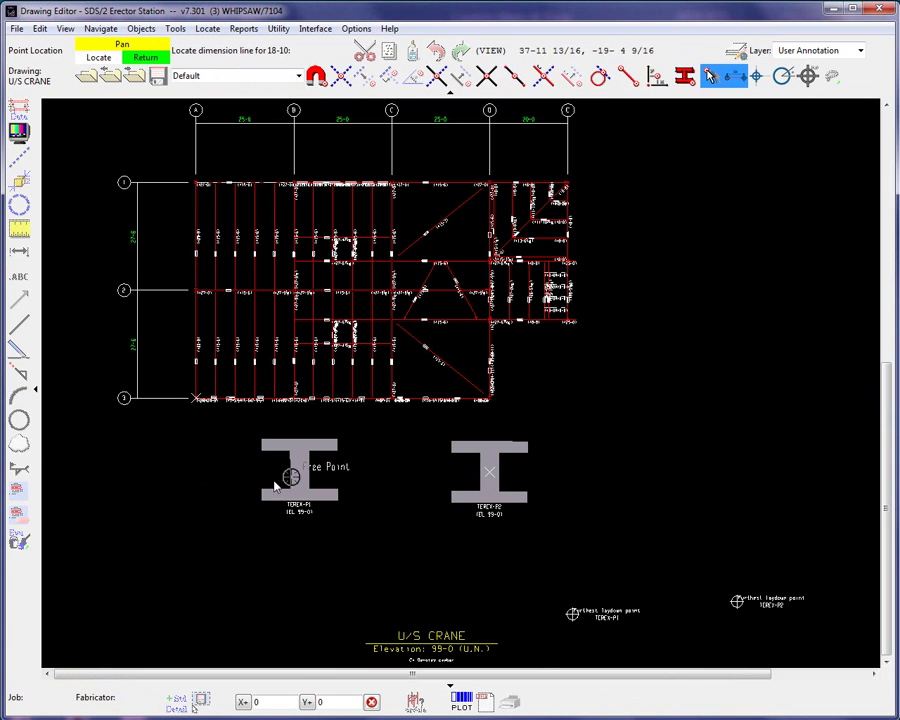
left_click(172, 478)
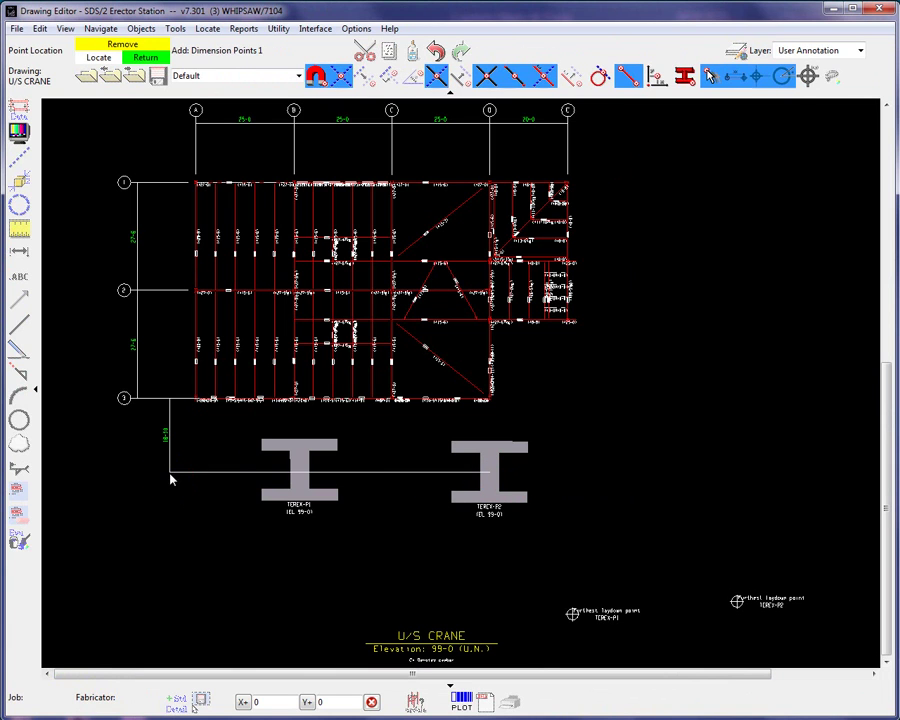
Step: Add the 26-5¾ and 40-6¾ dimensions from pads P1 and P2 to grid corner 3, below the pads
left_click(299, 479)
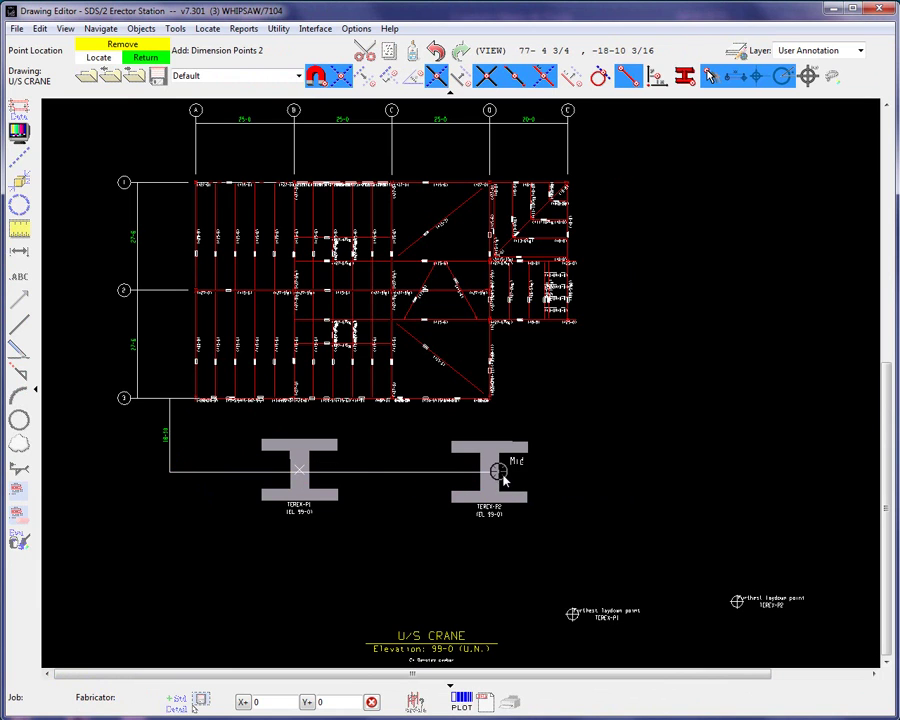
left_click(488, 480)
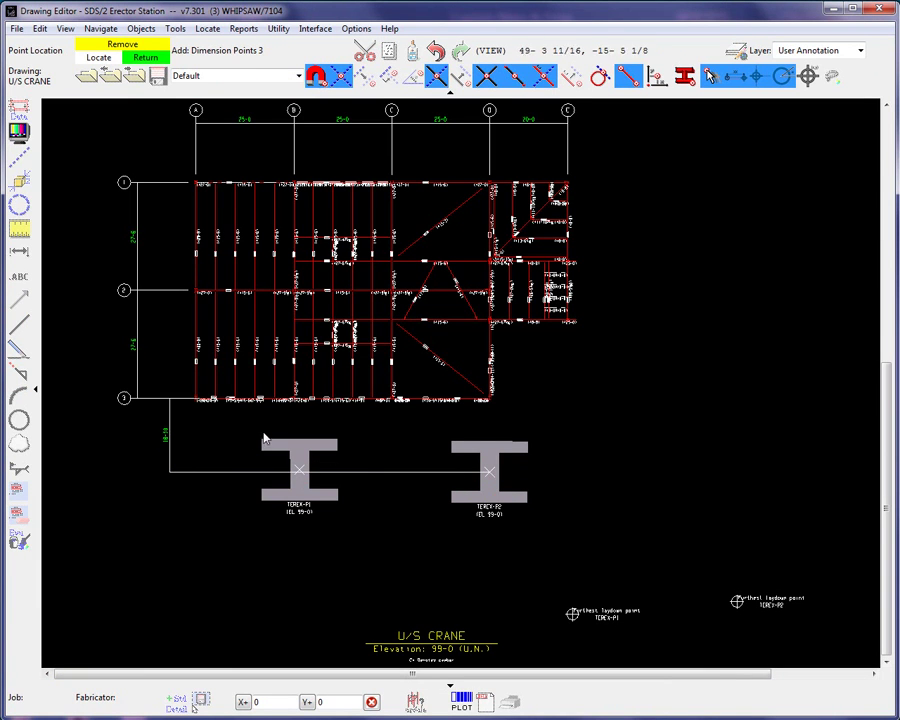
left_click(200, 414)
right_click(226, 455)
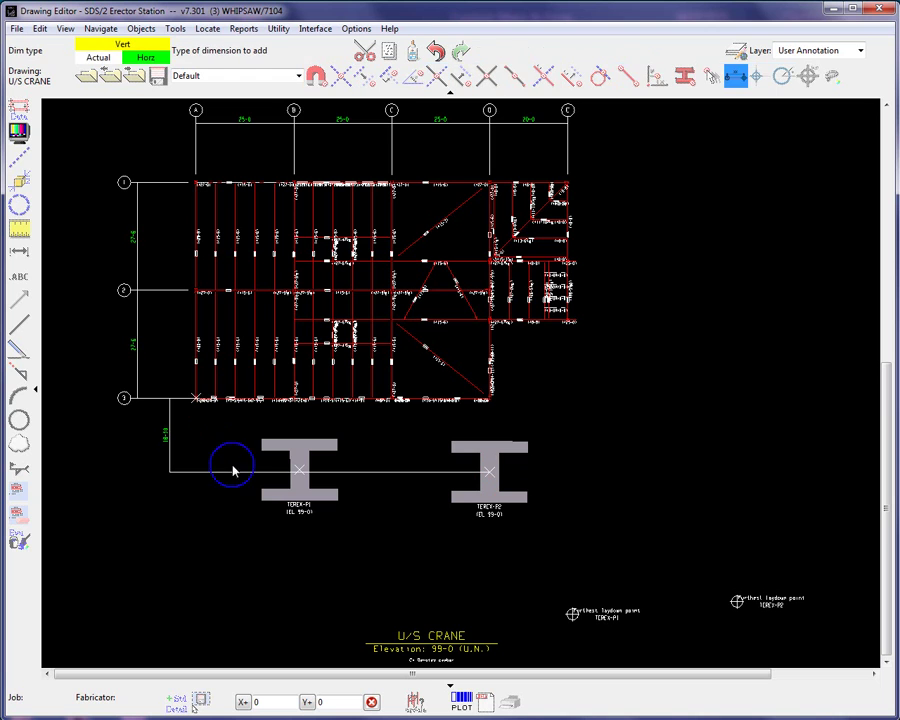
left_click(263, 514)
left_click(325, 585)
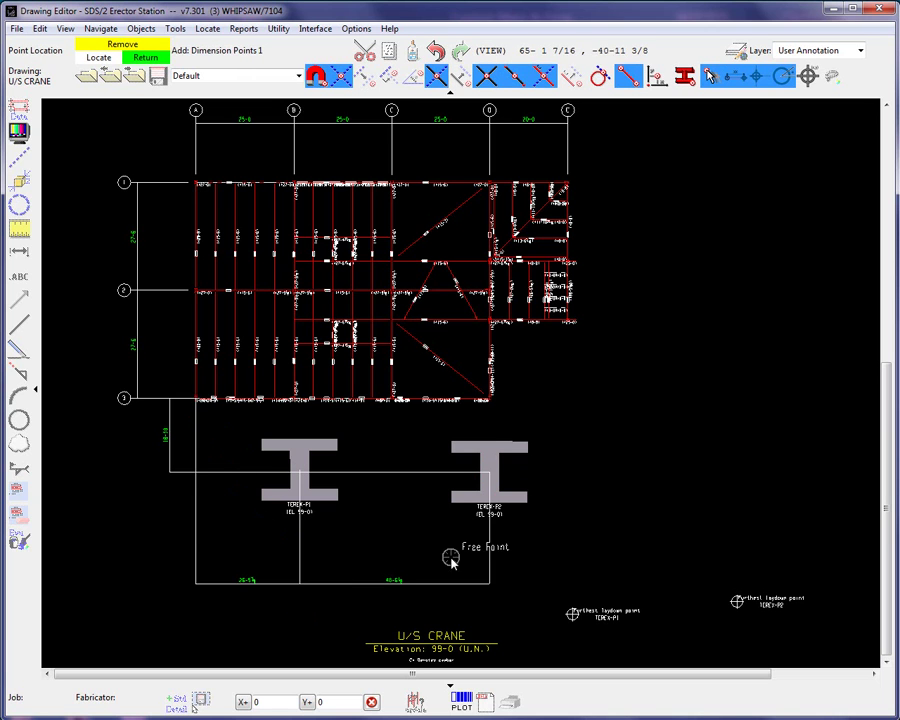
Step: Dimension from pad P2 above the pads and to the farthest laydown point (33-0¾)
left_click(486, 480)
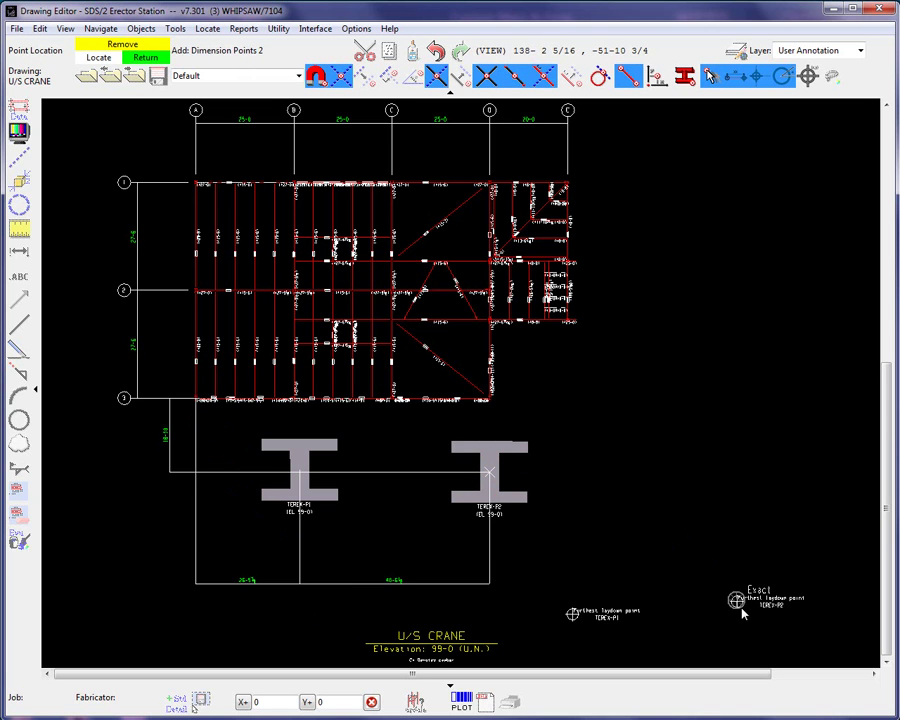
left_click(702, 492)
right_click(702, 492)
left_click(701, 492)
left_click(660, 418)
left_click(488, 470)
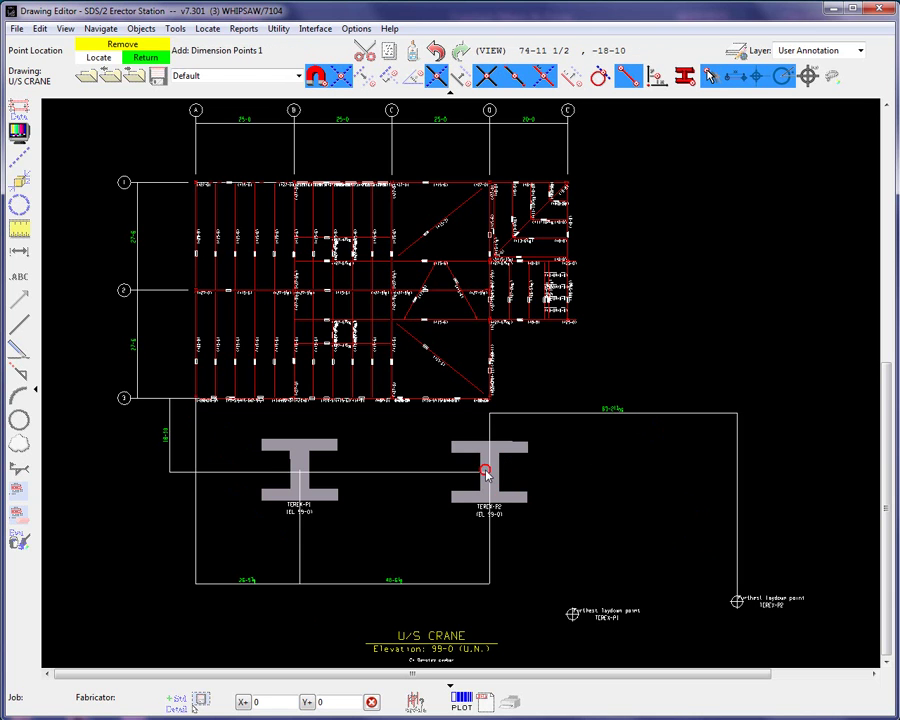
left_click(736, 601)
right_click(730, 516)
left_click(785, 508)
left_click(787, 508)
right_click(686, 513)
Step: Start adding an image to the drawing from the right-click Image Tool menu
right_click(605, 249)
mouse_move(675, 470)
left_click(558, 468)
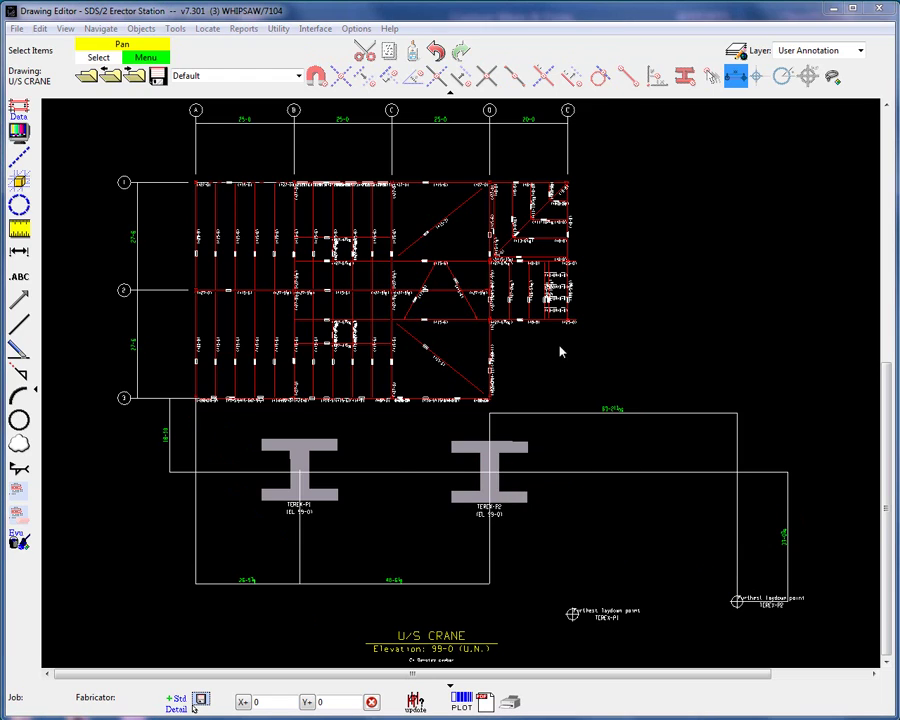
Step: Insert BlueArrow.png from Pictures > 7.2Demo into the U/S CRANE drawing
left_click(70, 253)
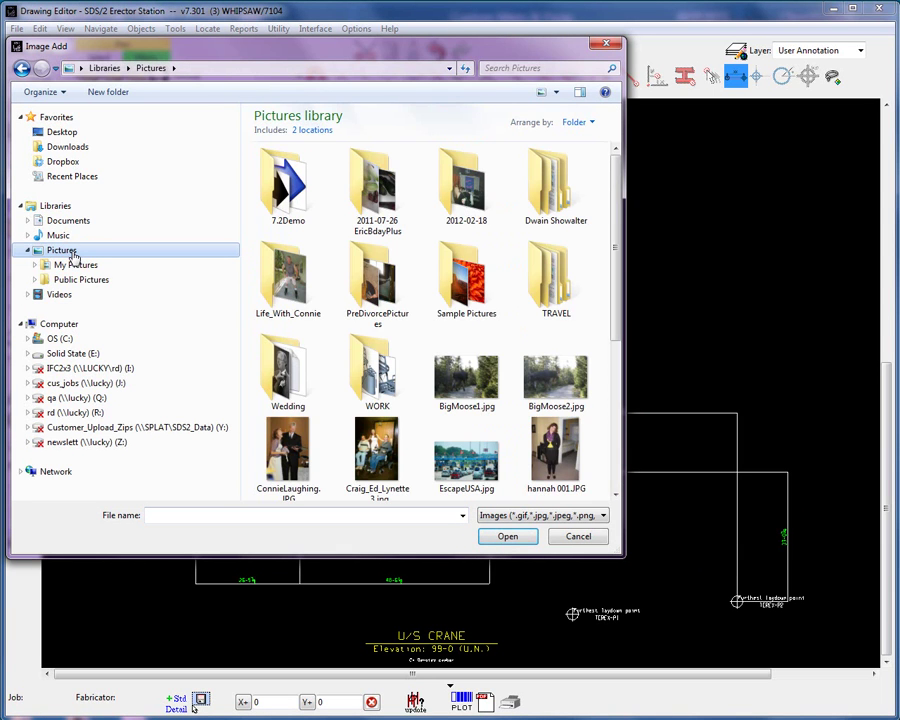
double_click(280, 207)
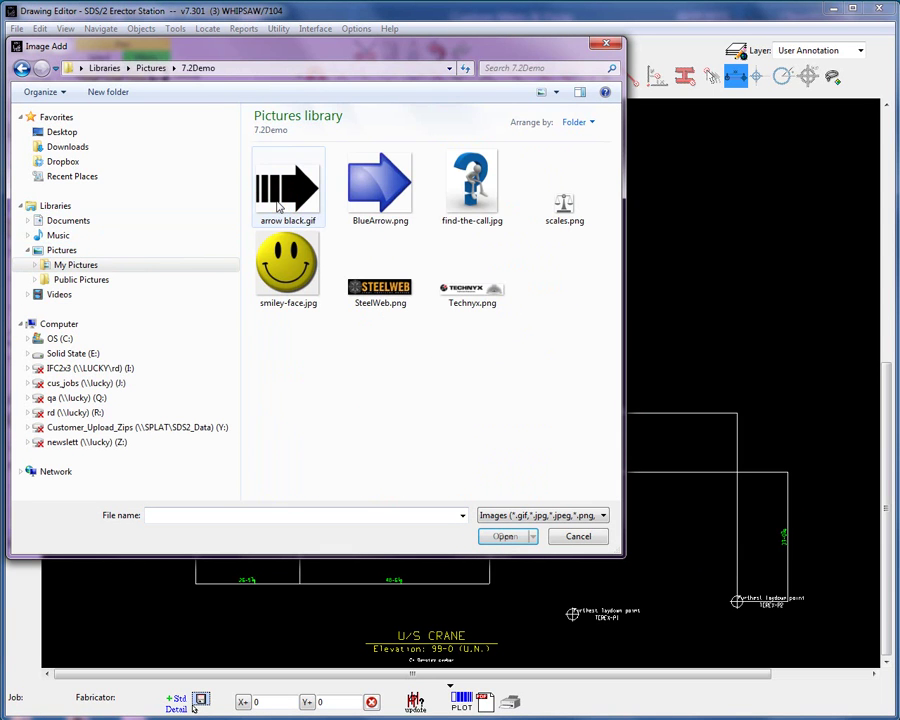
left_click(366, 195)
left_click(505, 537)
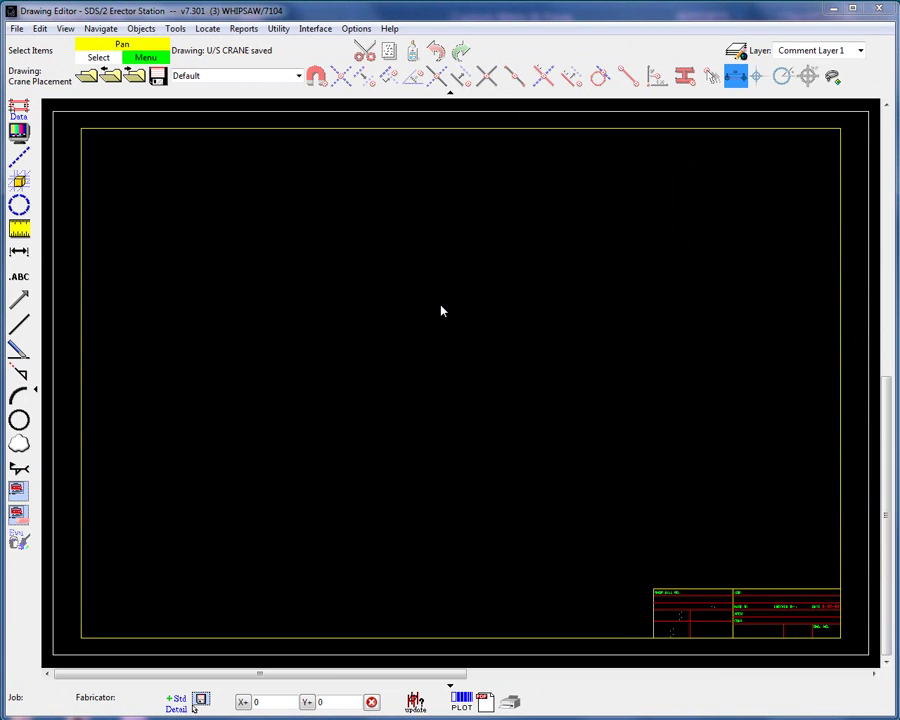
Step: Place the U/S CRANE view on the Crane Placement sheet, then close it and save changes
double_click(203, 185)
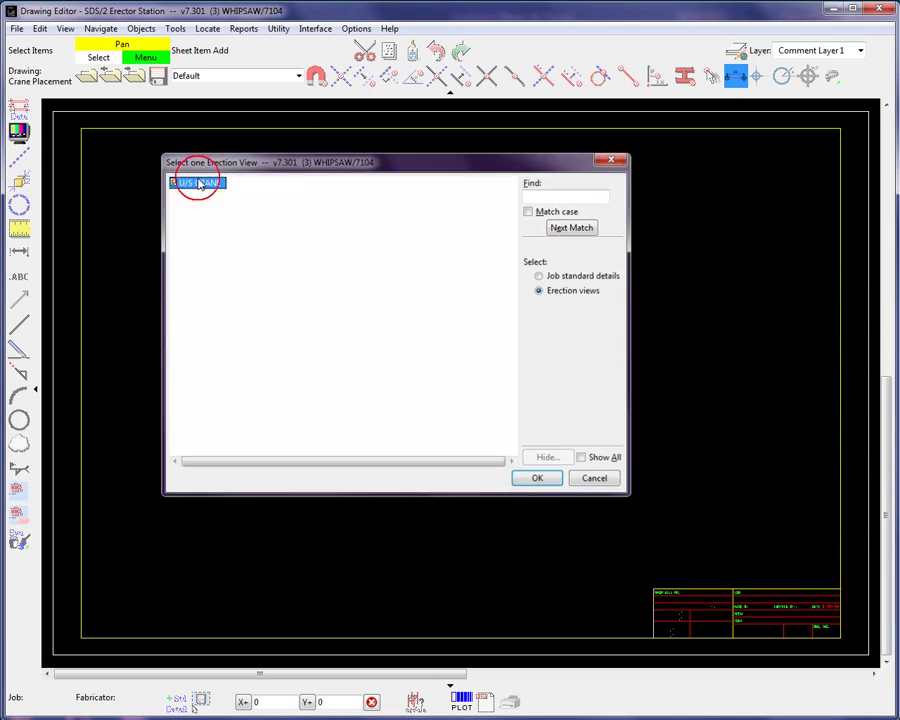
left_click(166, 590)
left_click(598, 467)
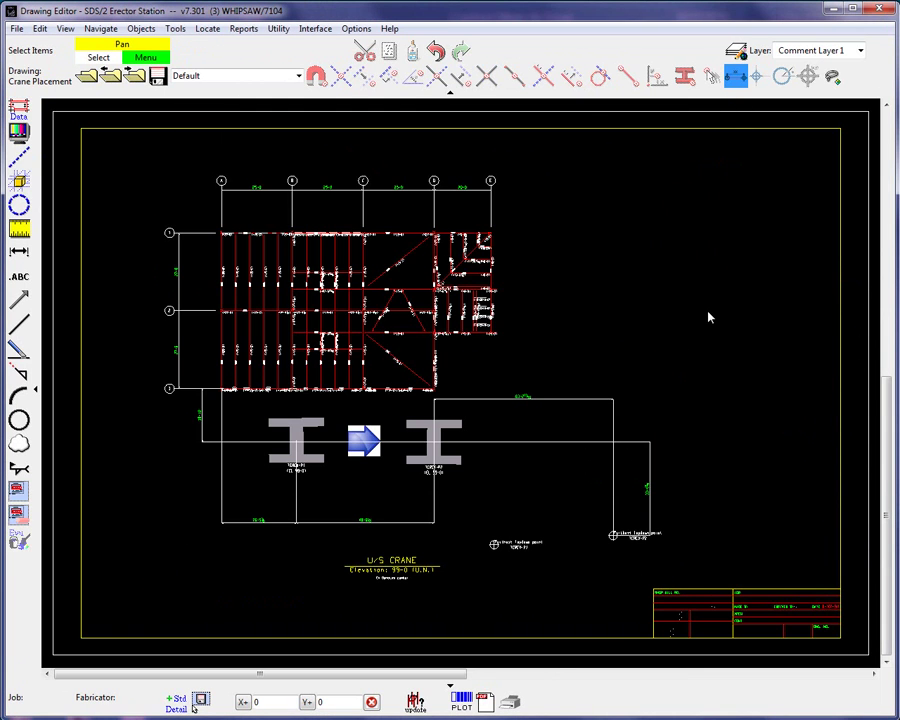
left_click(880, 8)
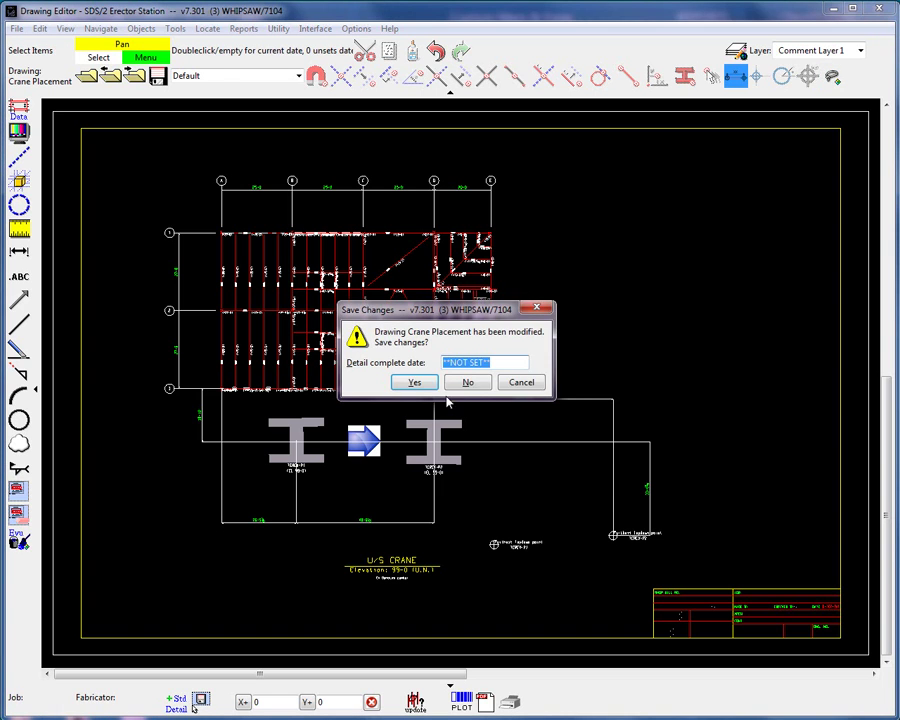
left_click(413, 384)
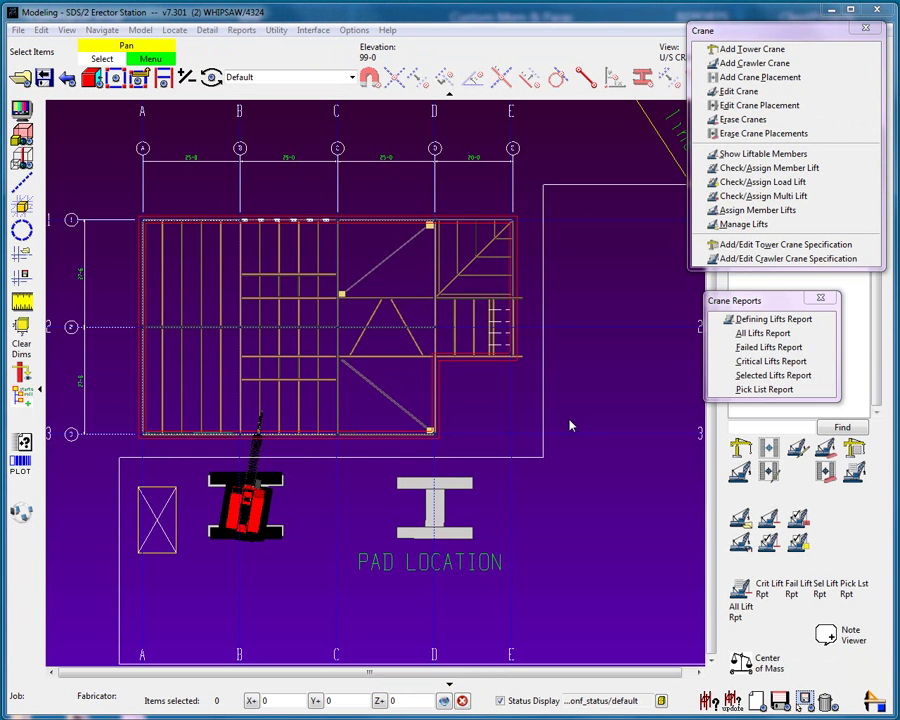